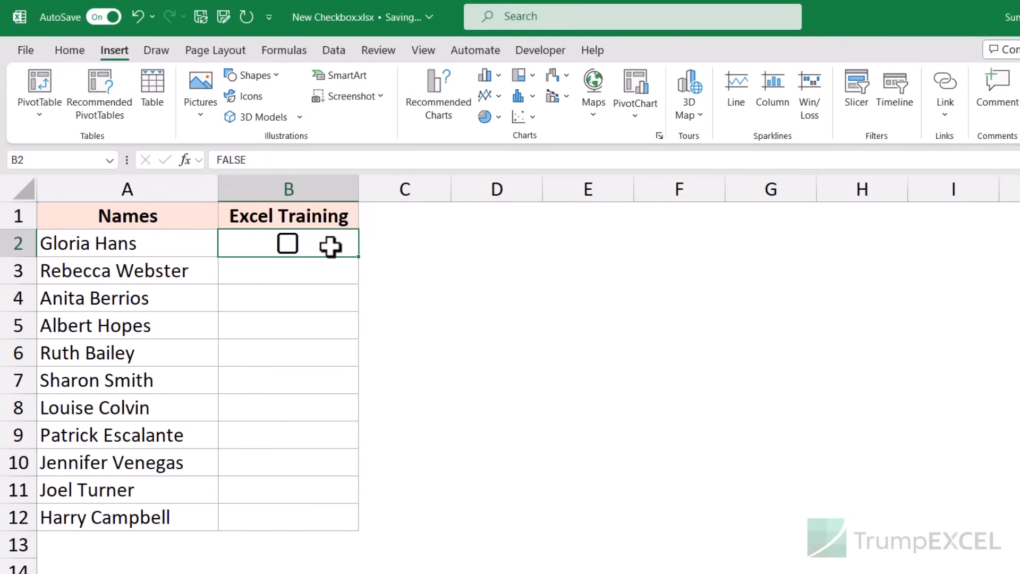
# - Insert checkboxes into cells B3:B12 of the Excel Training column
pyautogui.moveTo(317, 271); pyautogui.dragTo(307, 508)
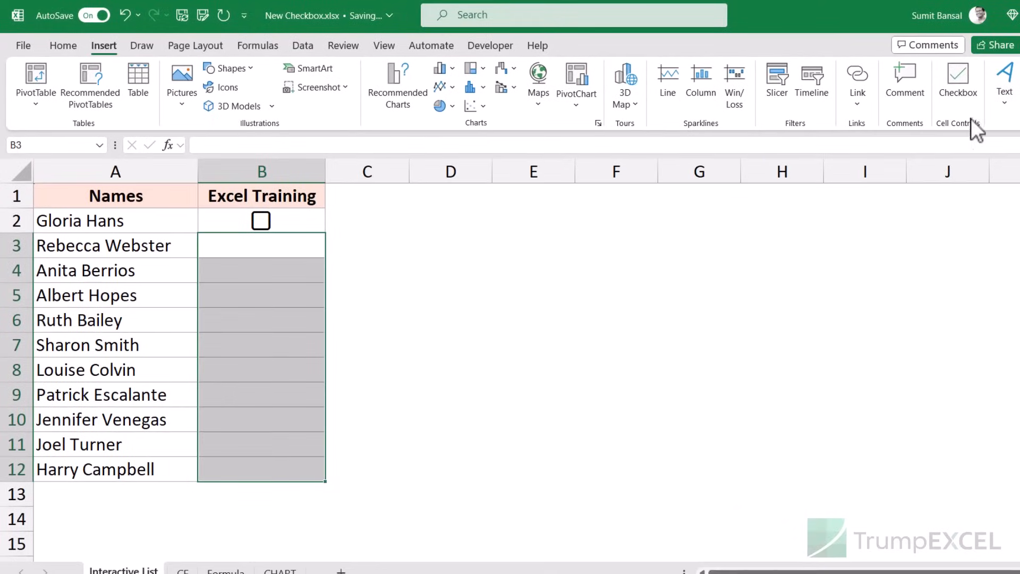
pyautogui.click(958, 77)
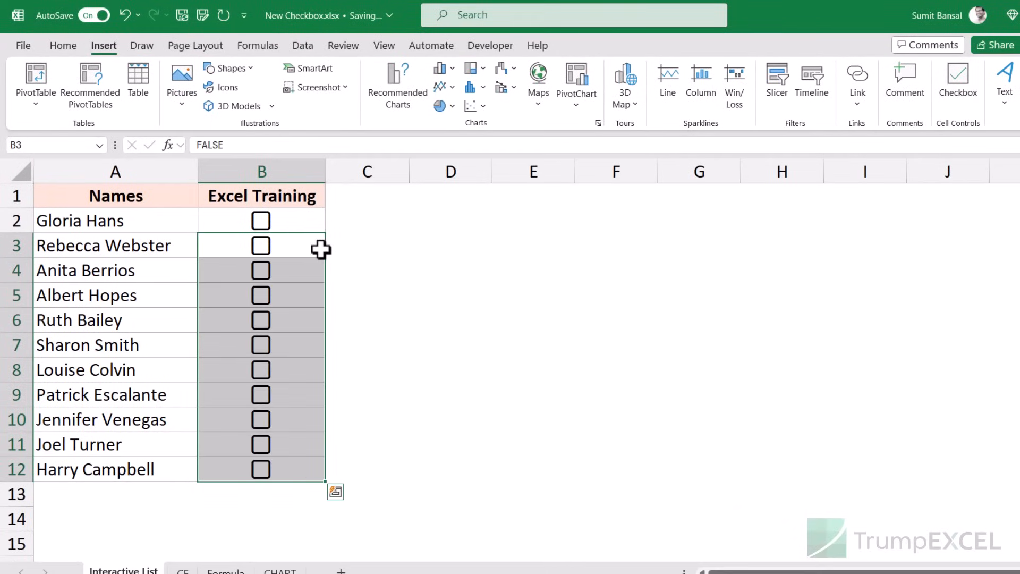
# - Select cell B2 to see its underlying value, and tick its checkbox and untick it again
pyautogui.click(296, 221)
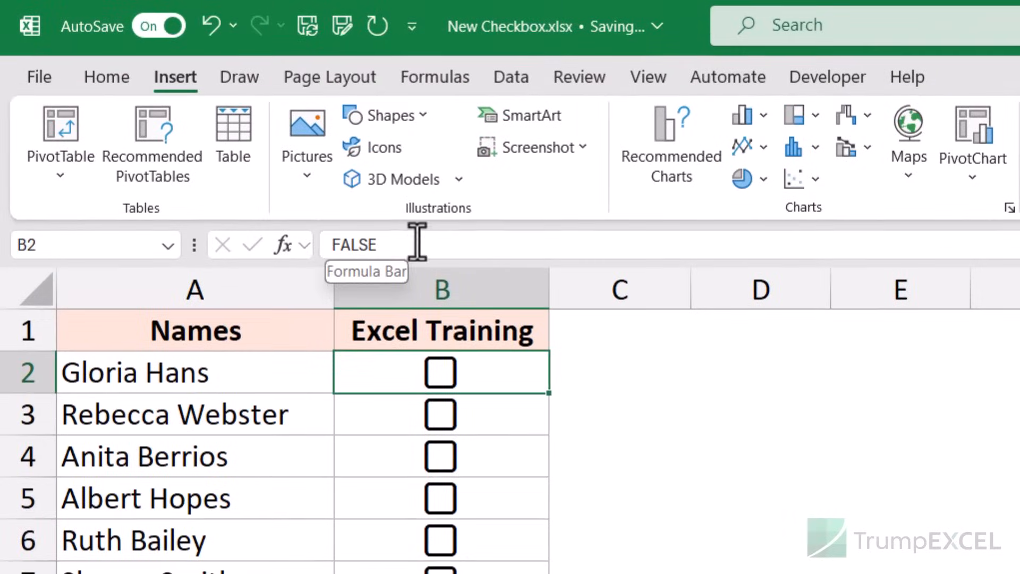
pyautogui.click(441, 372)
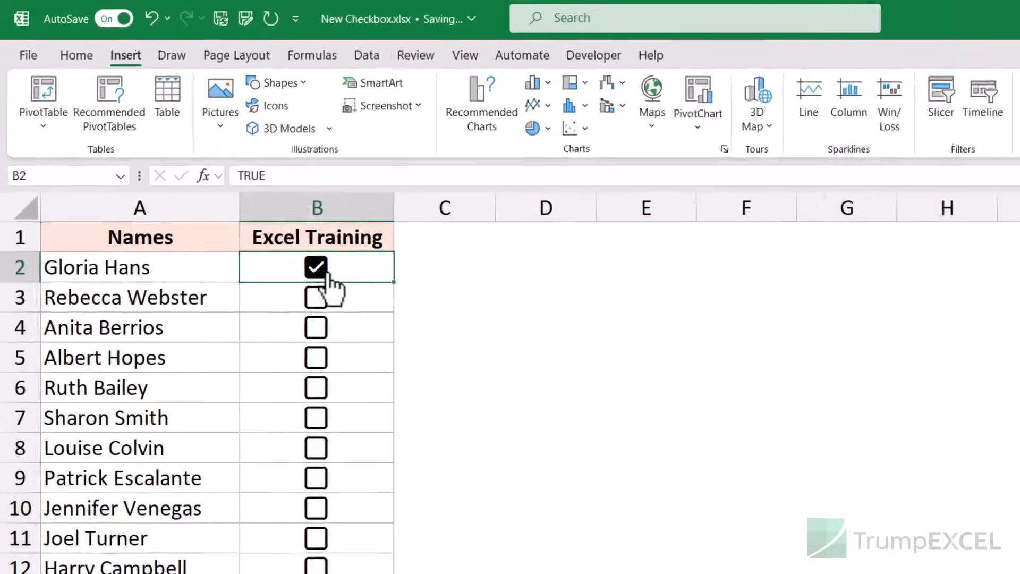
pyautogui.click(441, 372)
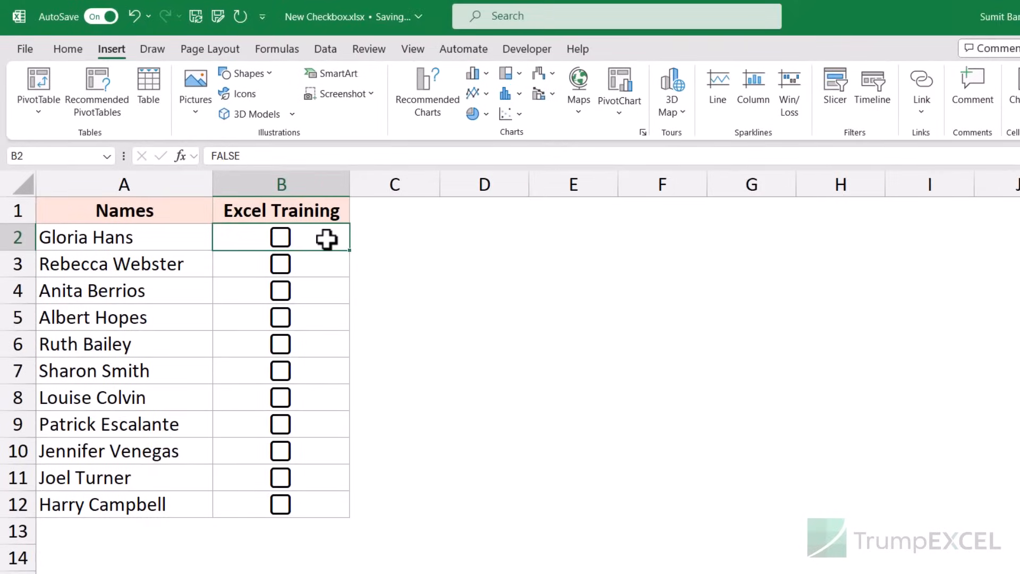
# - Delete the contents of the checkbox cells B2:B12 and deselect the range
pyautogui.moveTo(328, 237); pyautogui.dragTo(317, 497)
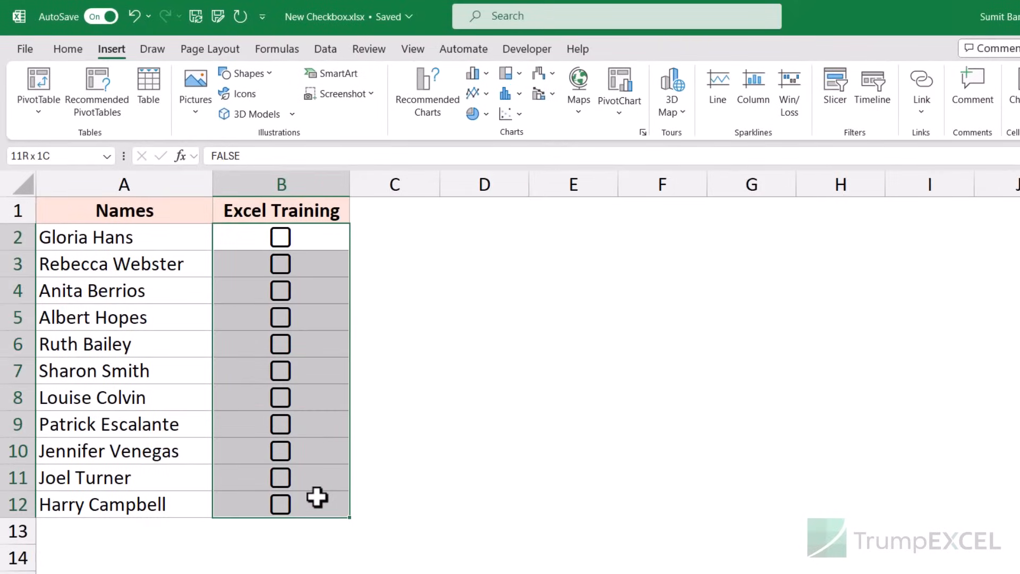
pyautogui.press('Delete')
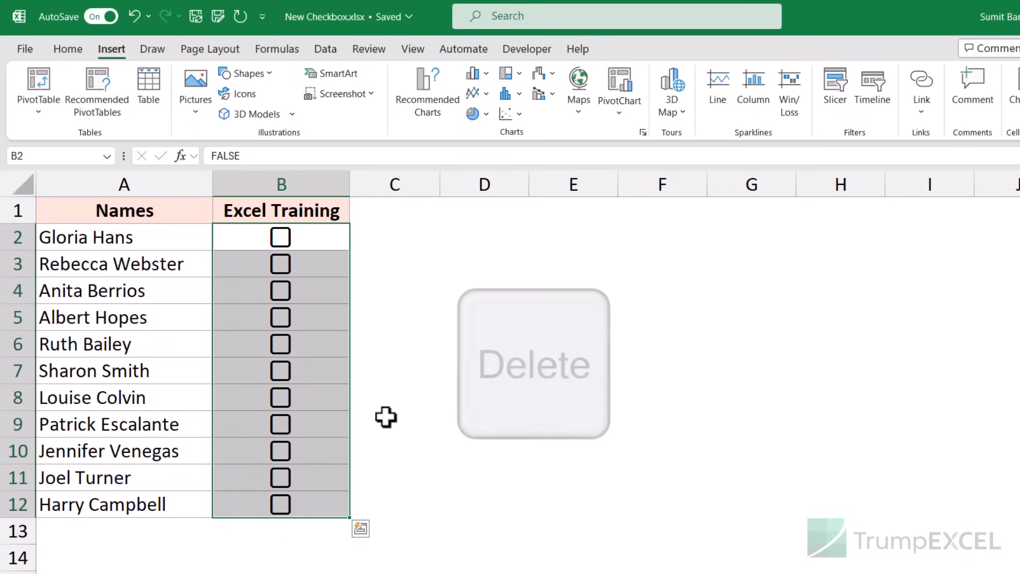
pyautogui.press('Delete')
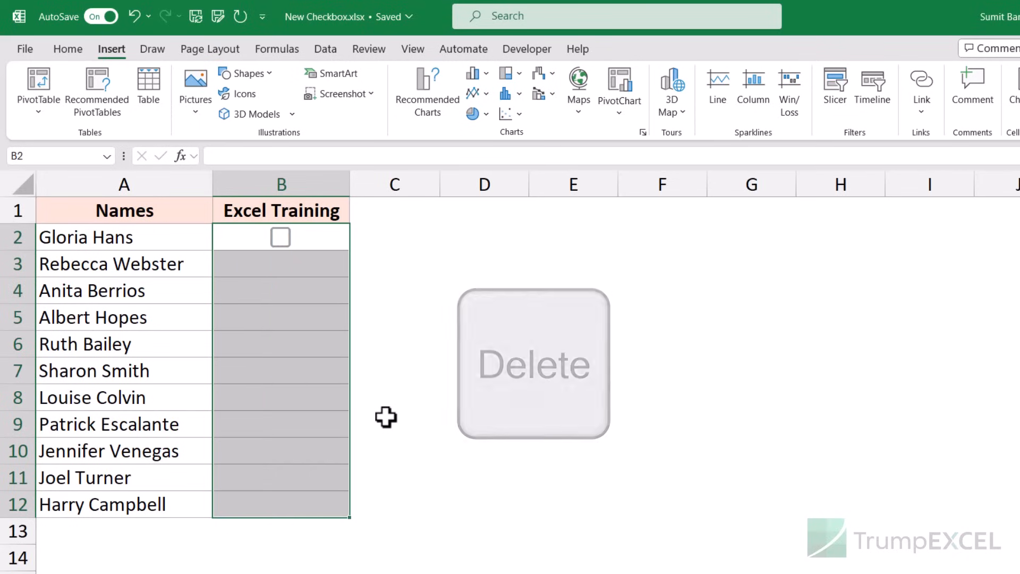
pyautogui.click(475, 283)
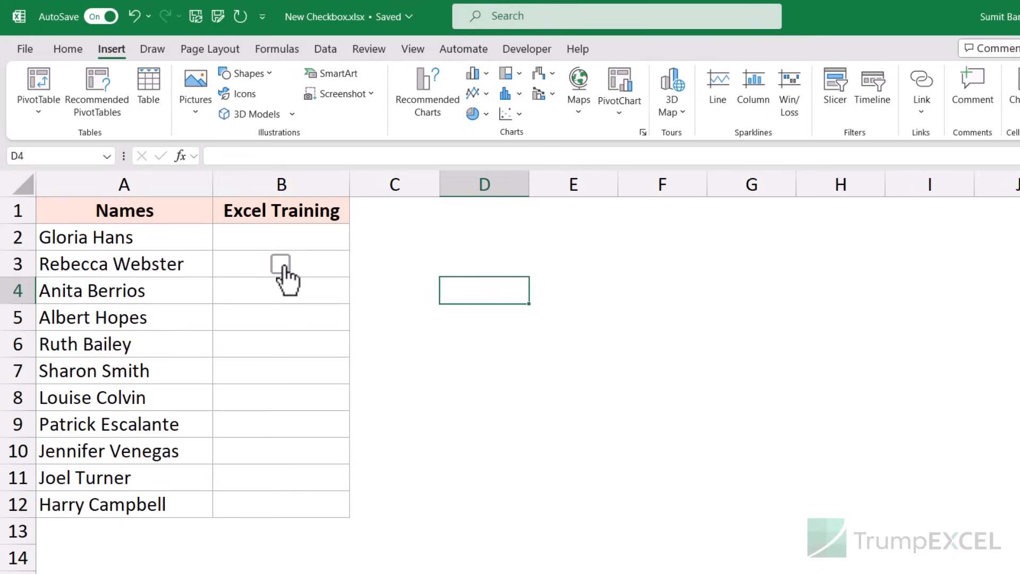
# - Tick the leftover checkbox in cell B3, clear its value again and move to B2
pyautogui.click(281, 264)
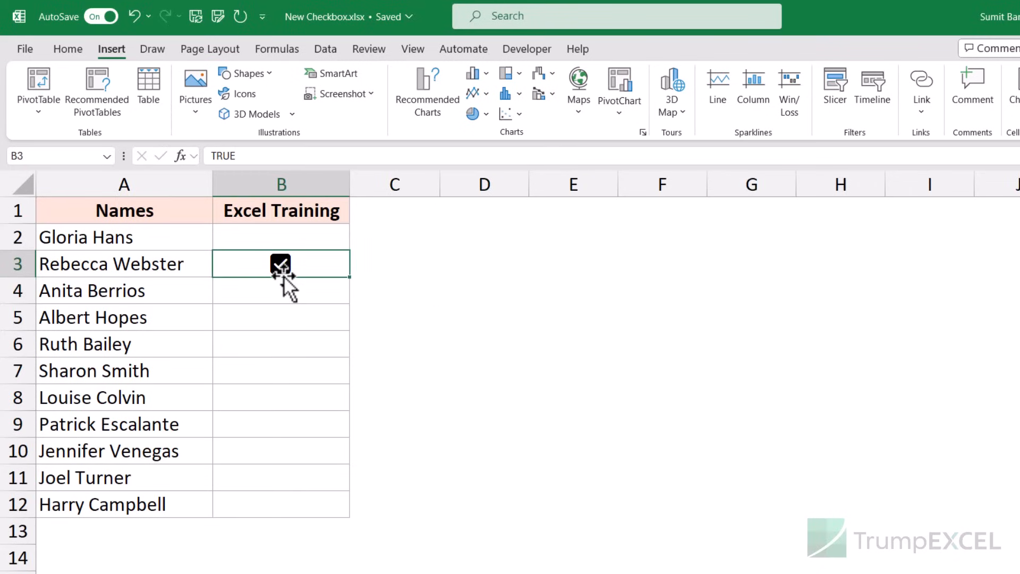
pyautogui.click(283, 275)
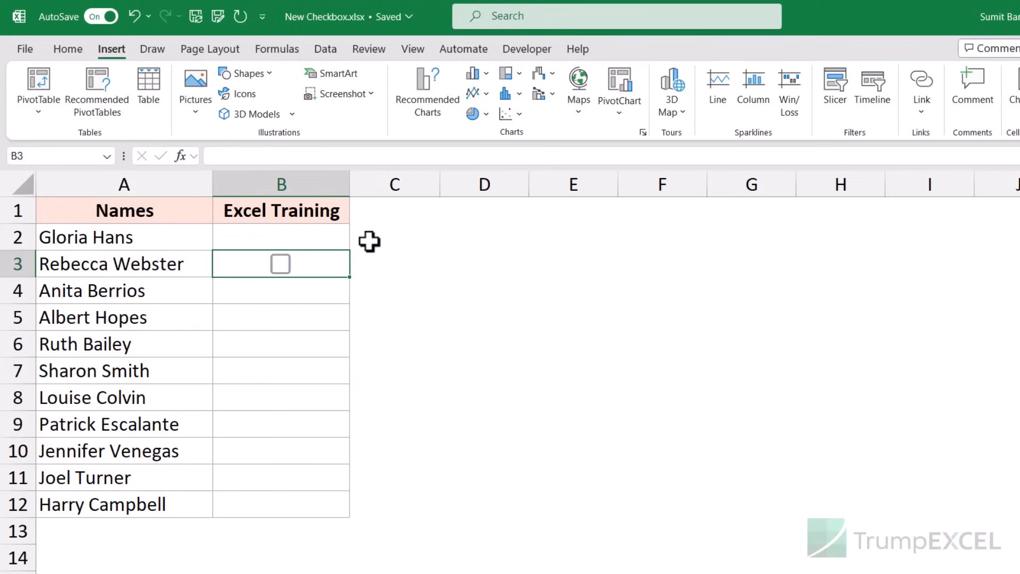
pyautogui.press('Up')
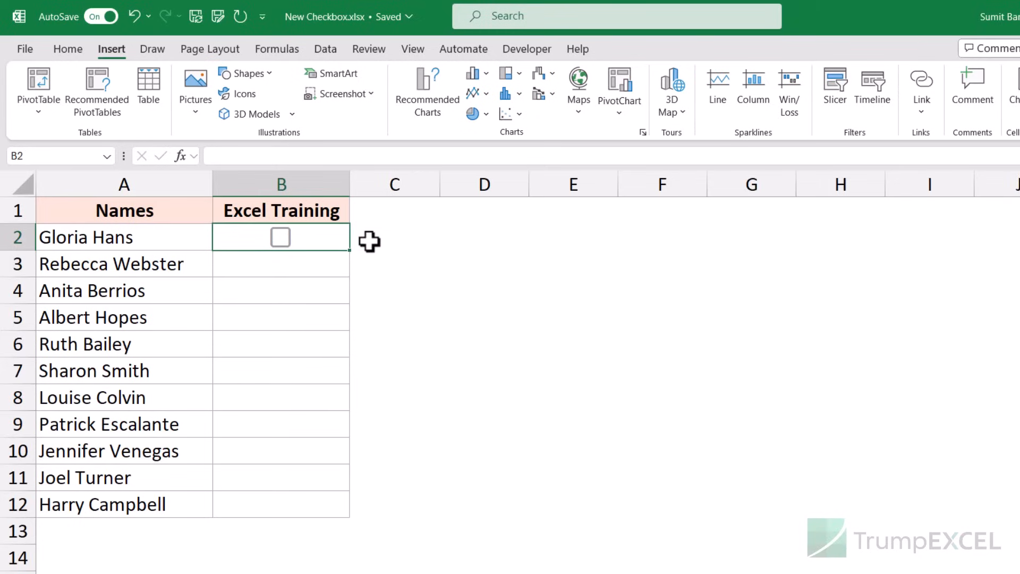
# - Remove the checkboxes from B2:B12 completely with Clear All
pyautogui.moveTo(338, 238); pyautogui.dragTo(288, 499)
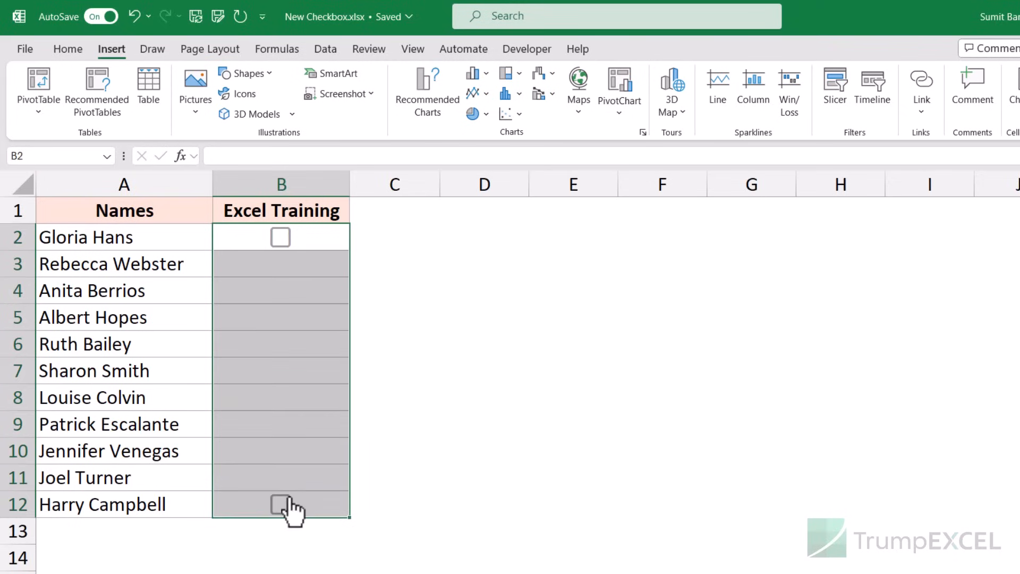
pyautogui.click(80, 50)
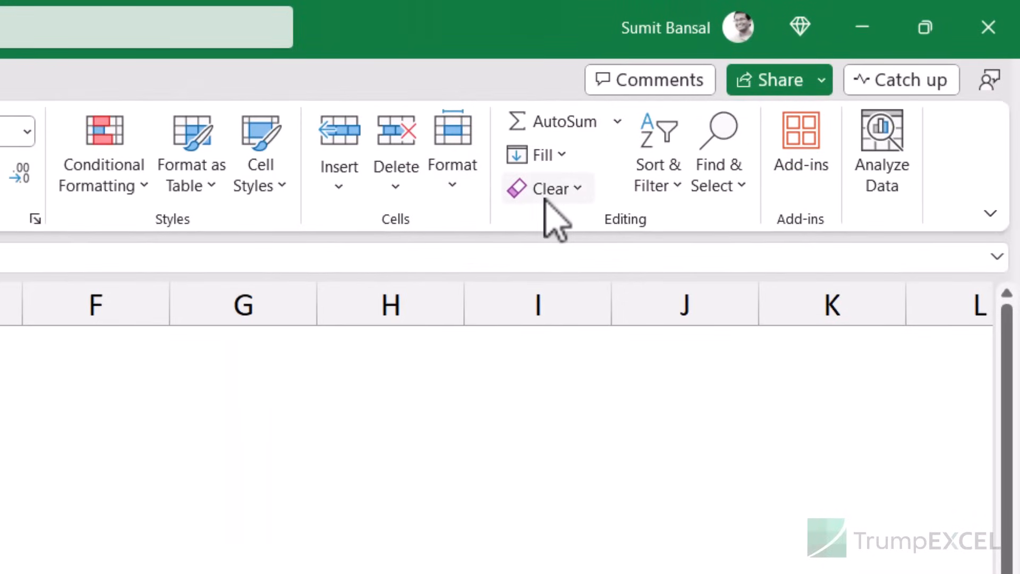
pyautogui.click(550, 193)
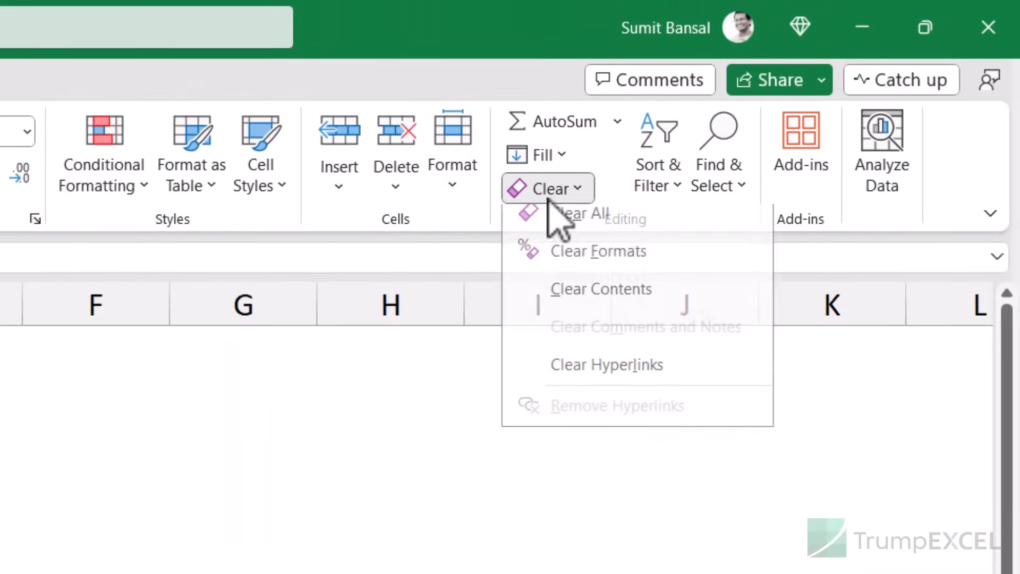
pyautogui.click(731, 204)
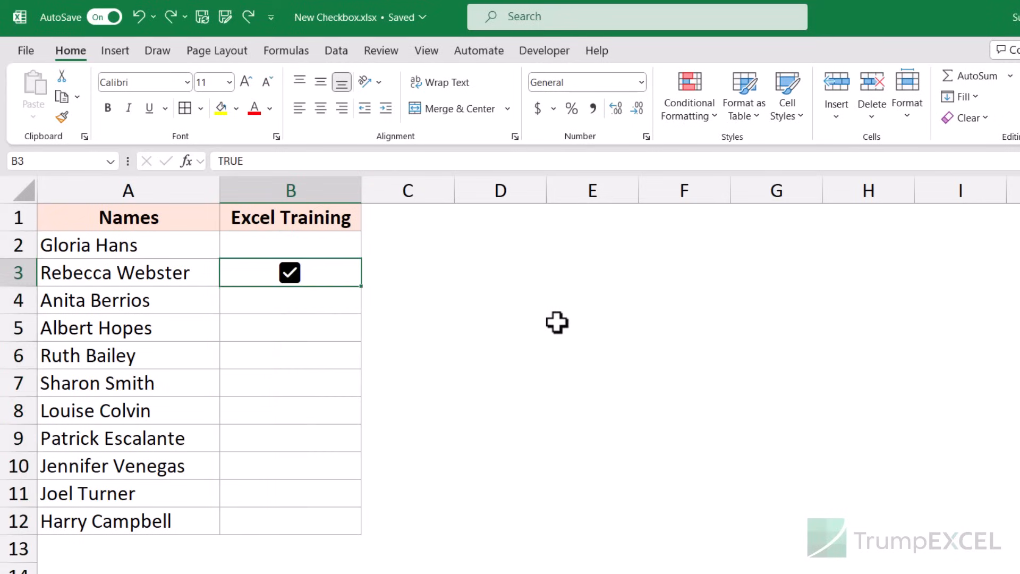
# - Toggle the checkbox in cell B3 of the Interactive List sheet
pyautogui.press('space')
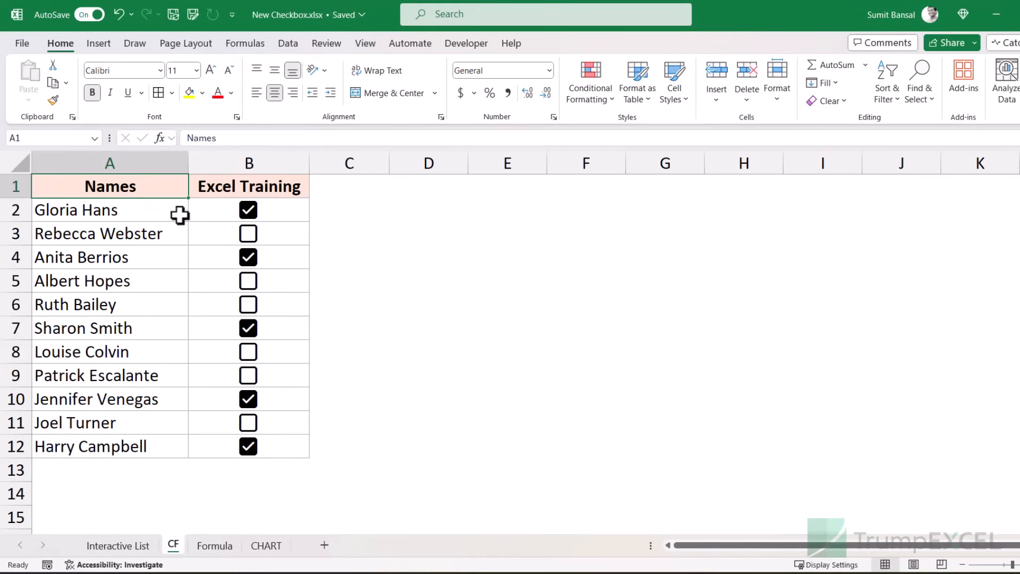
# - Create a formula-based conditional formatting rule for A2:B12 on the CF sheet, using the formula =$B2
pyautogui.moveTo(143, 213); pyautogui.dragTo(213, 214)
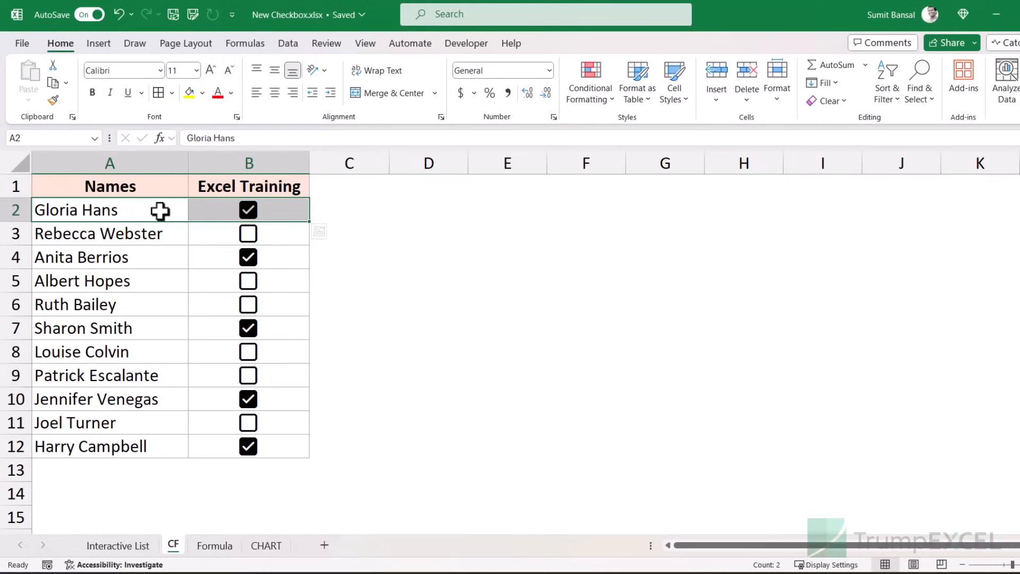
pyautogui.moveTo(154, 211); pyautogui.dragTo(260, 447)
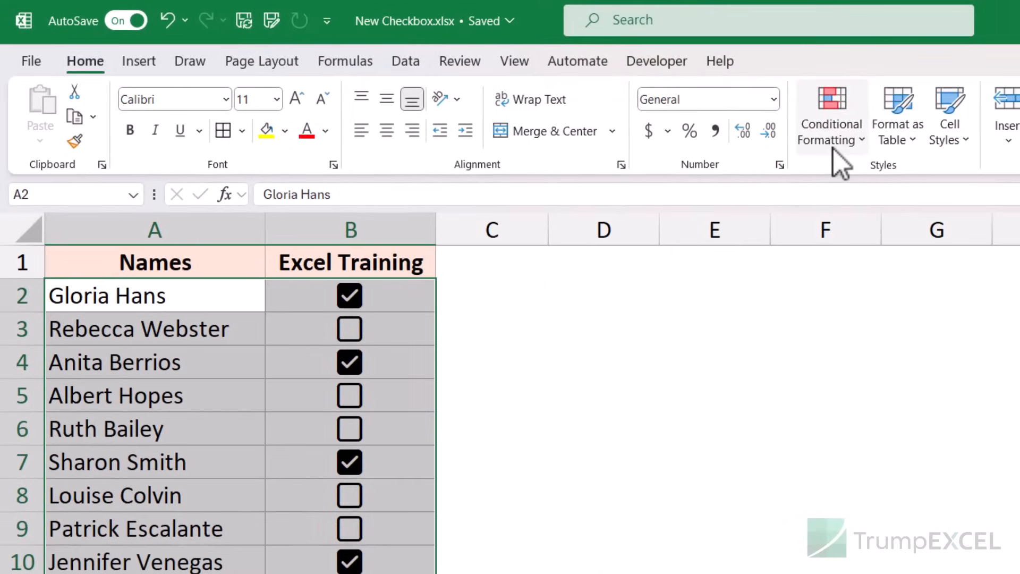
pyautogui.click(1007, 167)
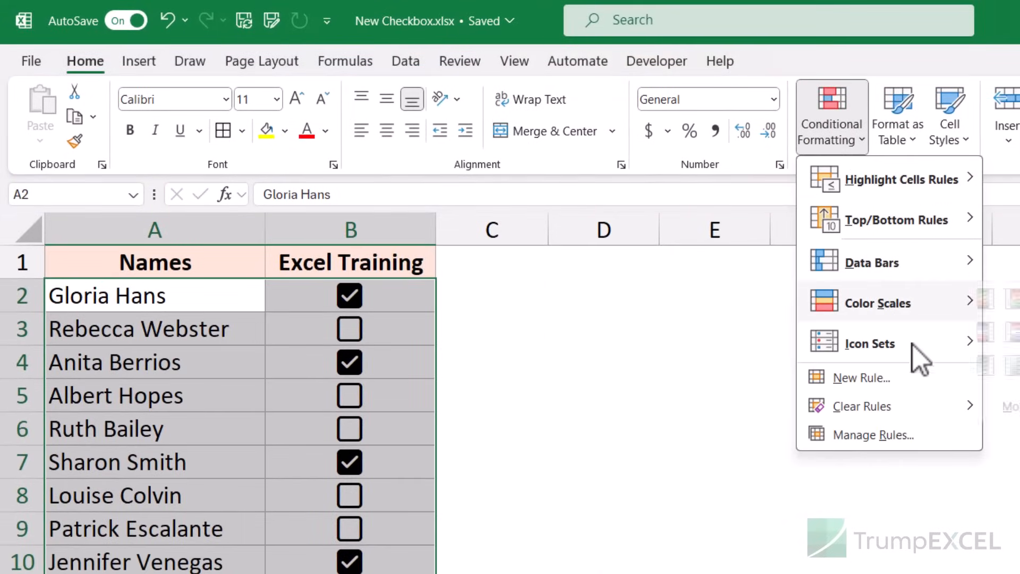
pyautogui.click(871, 378)
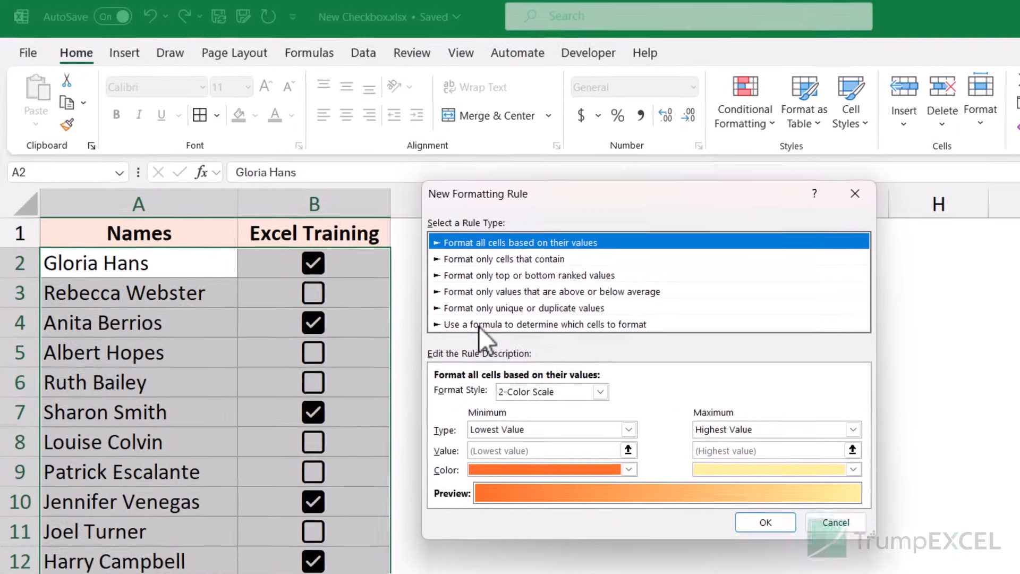
pyautogui.click(489, 319)
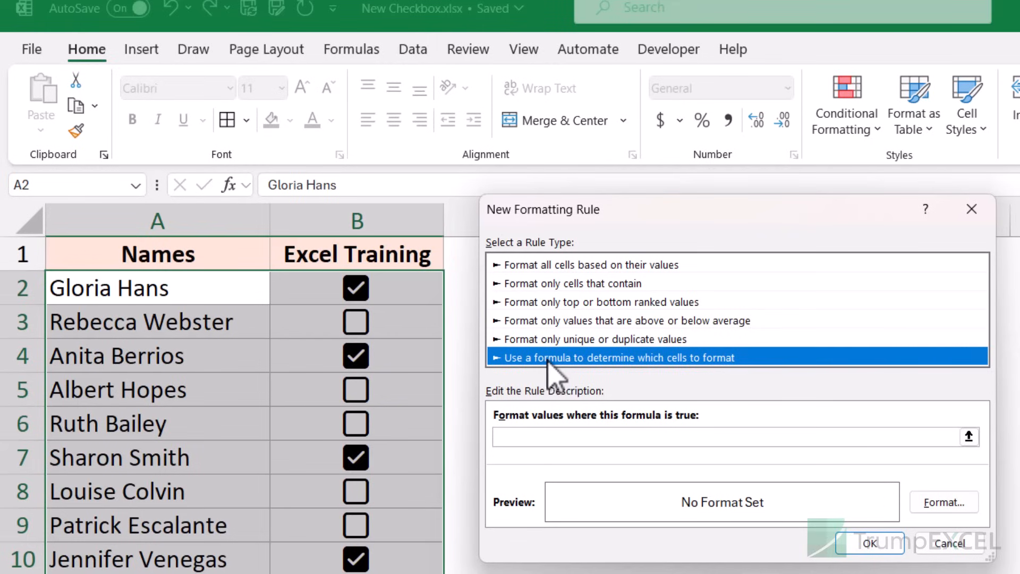
pyautogui.click(554, 439)
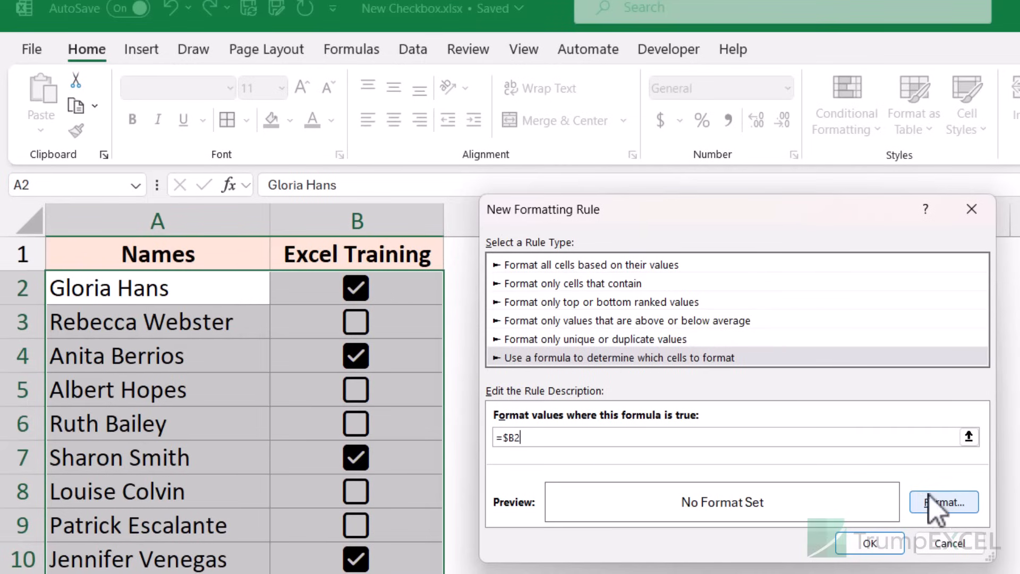
# - Give the conditional formatting rule a light green fill and strikethrough font, and apply it to the selected range
pyautogui.click(945, 504)
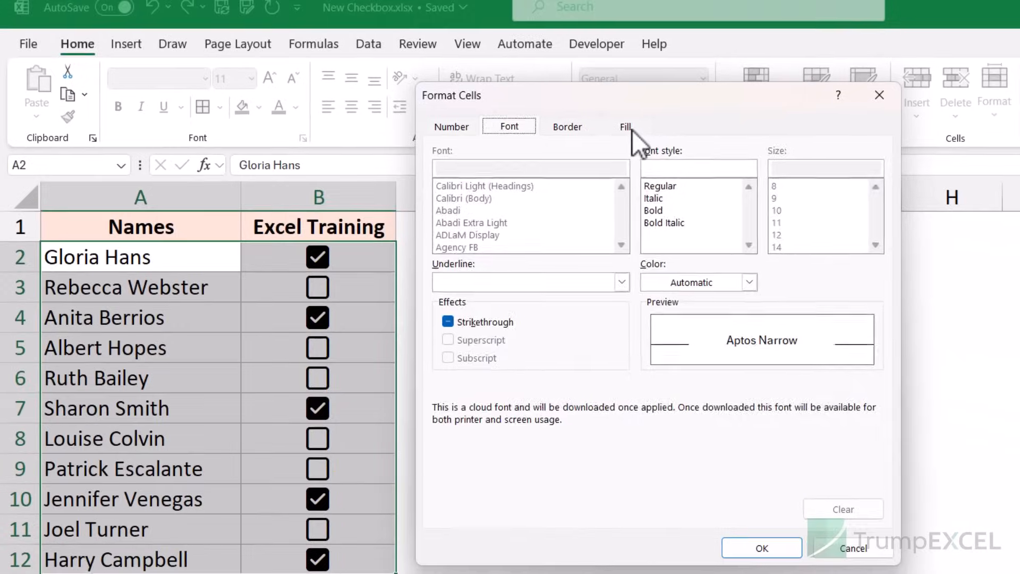
pyautogui.click(702, 144)
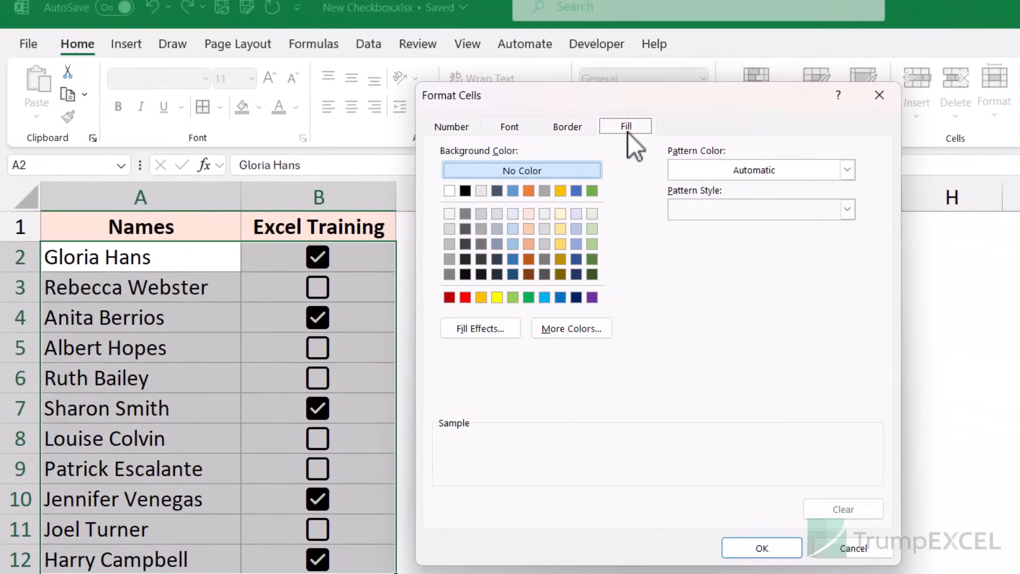
pyautogui.click(592, 243)
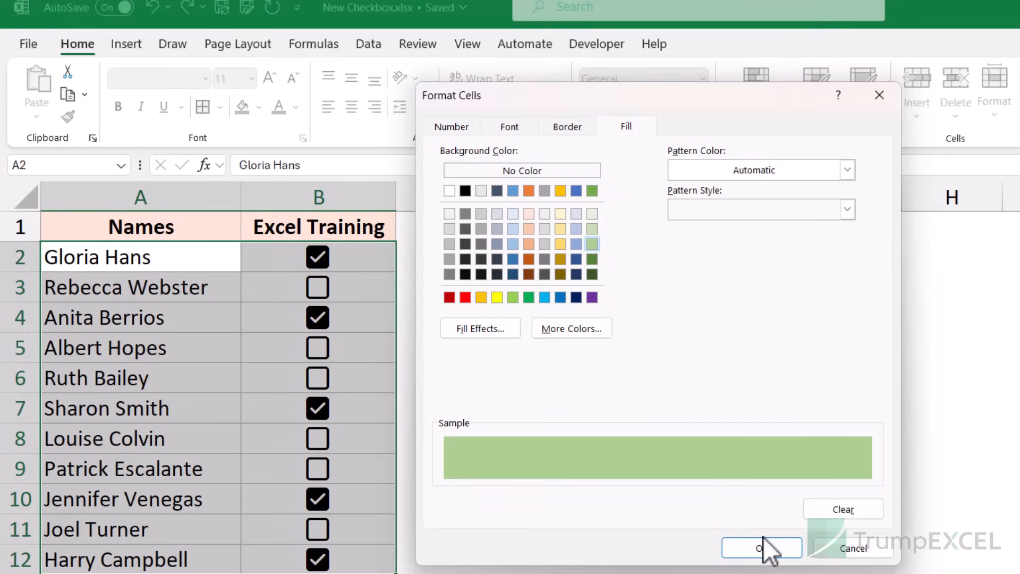
pyautogui.click(509, 128)
pyautogui.click(448, 323)
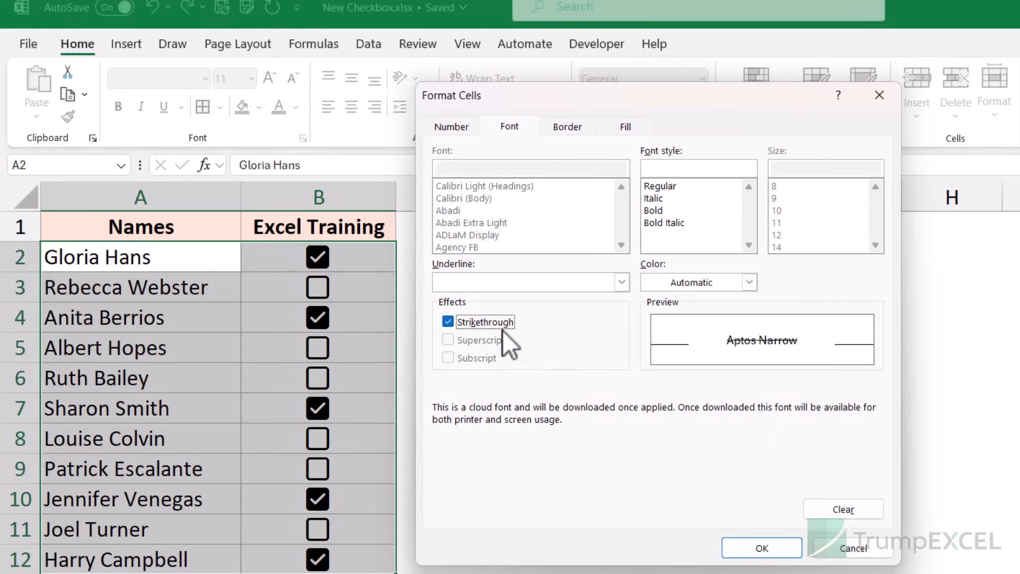
pyautogui.click(761, 548)
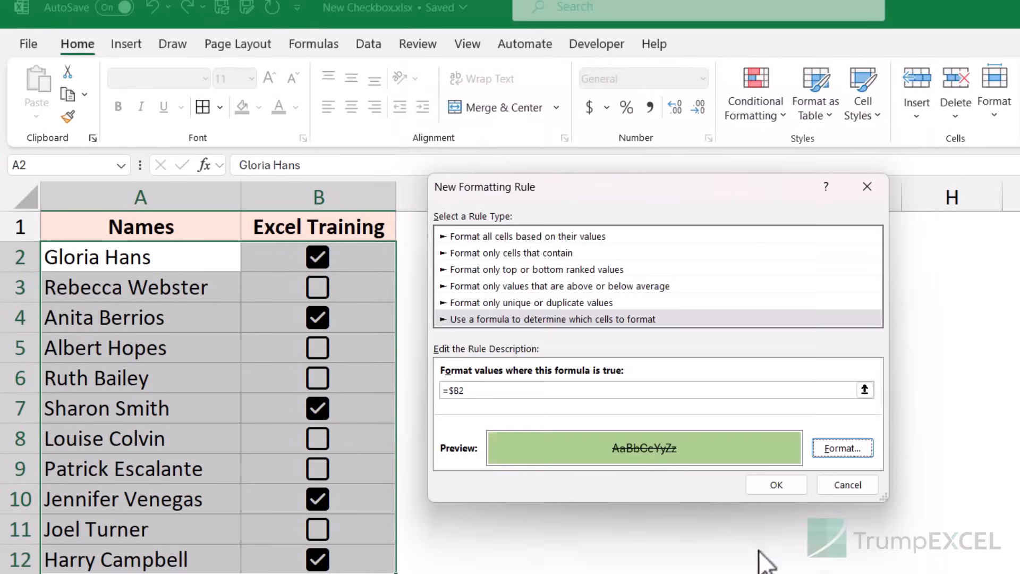
pyautogui.click(779, 492)
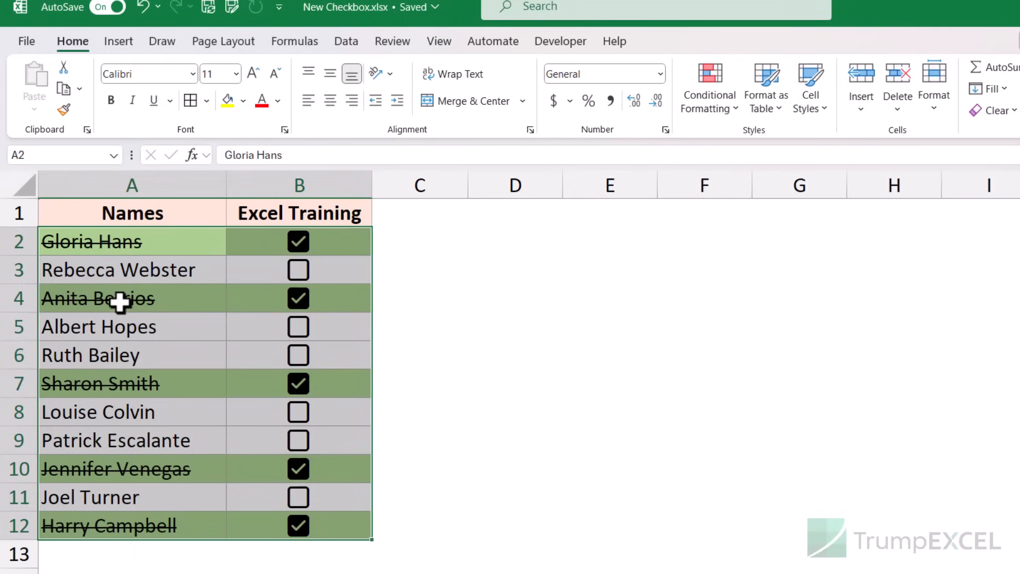
# - Test the rule by unticking the checkboxes in B2, B4, B7, B10 and B12 and ticking the one in B5
pyautogui.click(298, 241)
pyautogui.click(298, 298)
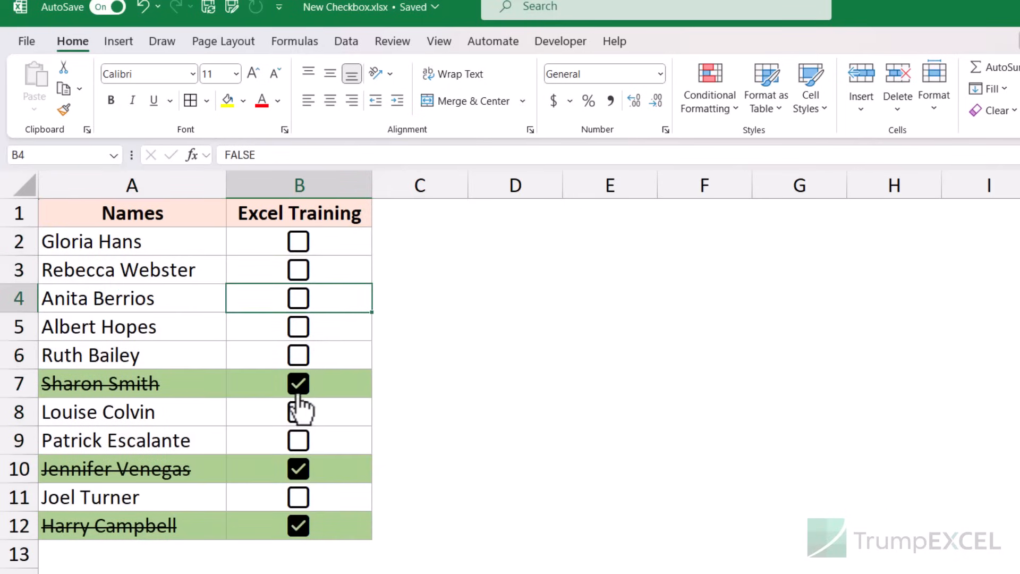
pyautogui.click(300, 392)
pyautogui.click(299, 388)
pyautogui.click(298, 327)
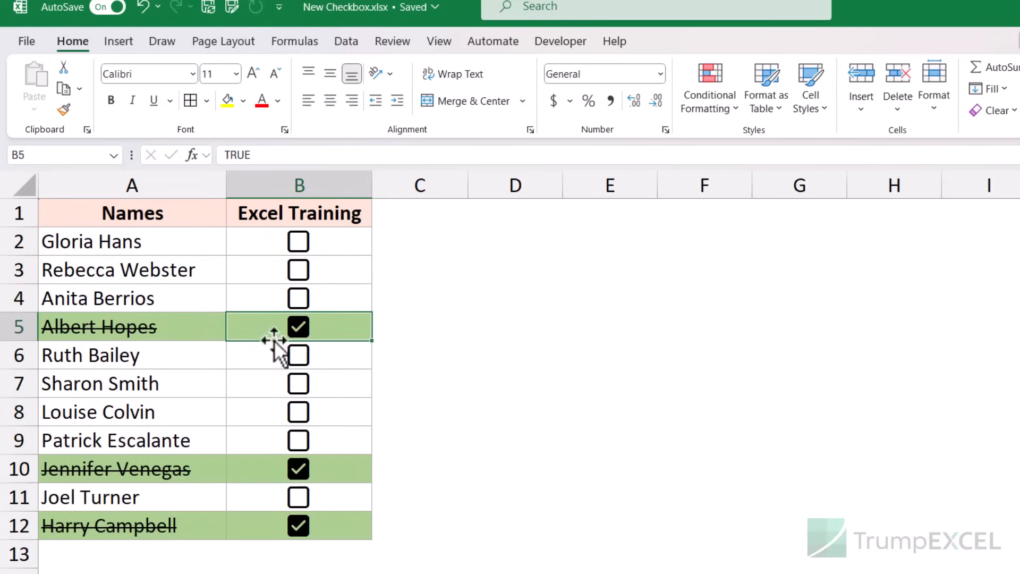
pyautogui.click(298, 468)
pyautogui.click(298, 525)
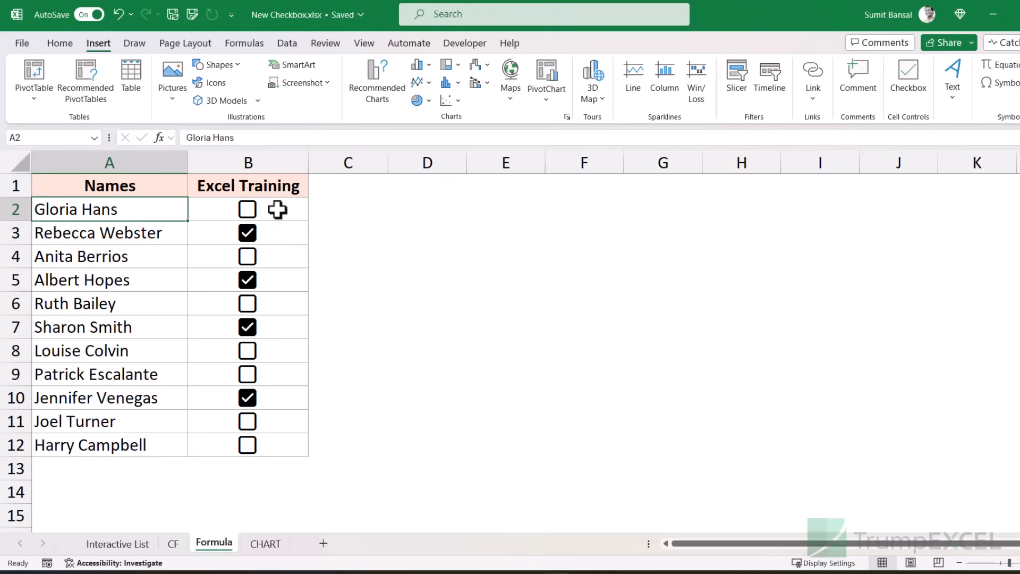
# - Enter =COUNTIF(B2:B12,TRUE) in B14 of the Formula sheet and test it by ticking the checkboxes in B4 and B8
pyautogui.click(258, 473)
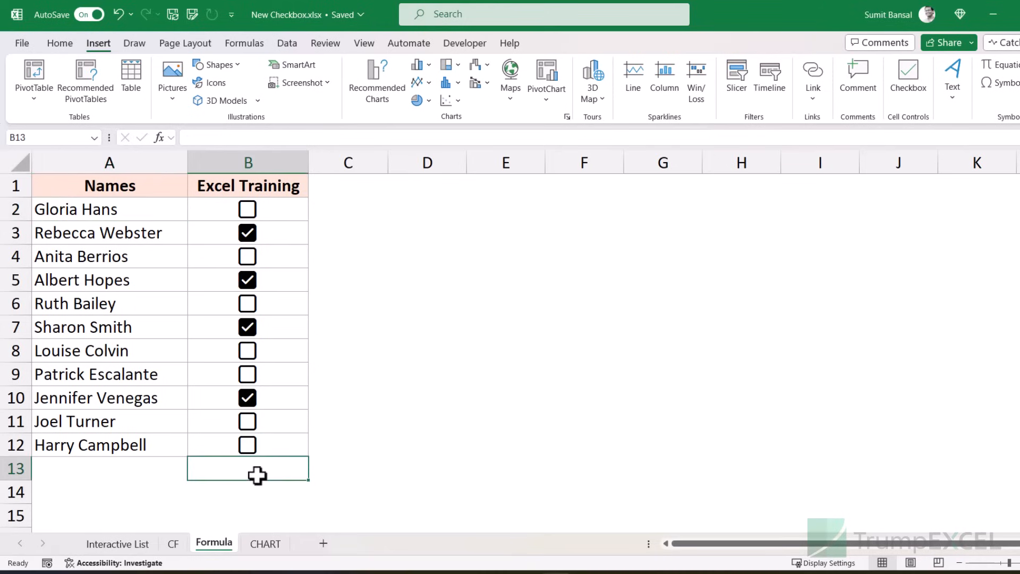
pyautogui.click(258, 491)
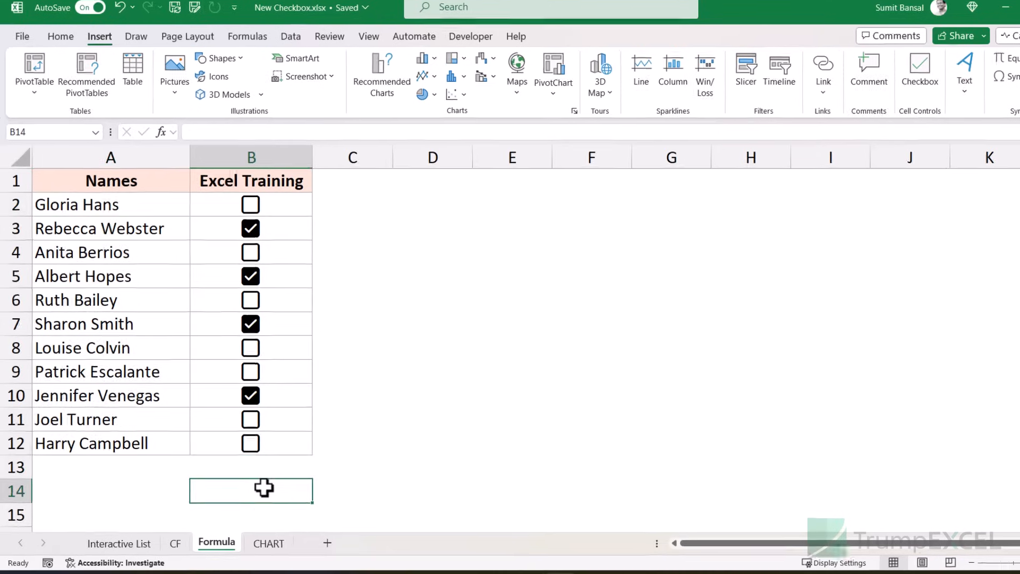
pyautogui.write('=countif')
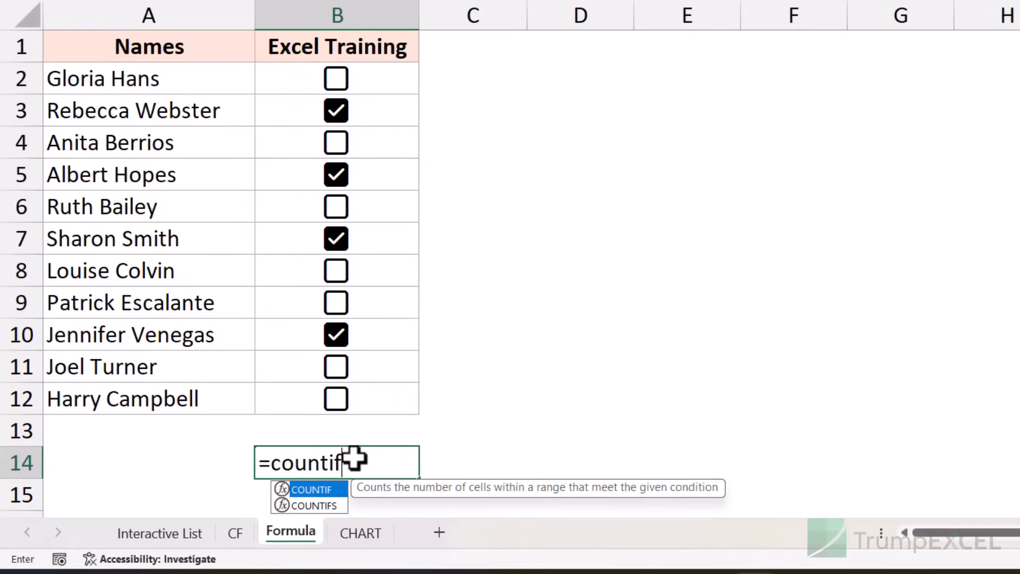
pyautogui.press('Tab')
pyautogui.moveTo(394, 85); pyautogui.dragTo(385, 386)
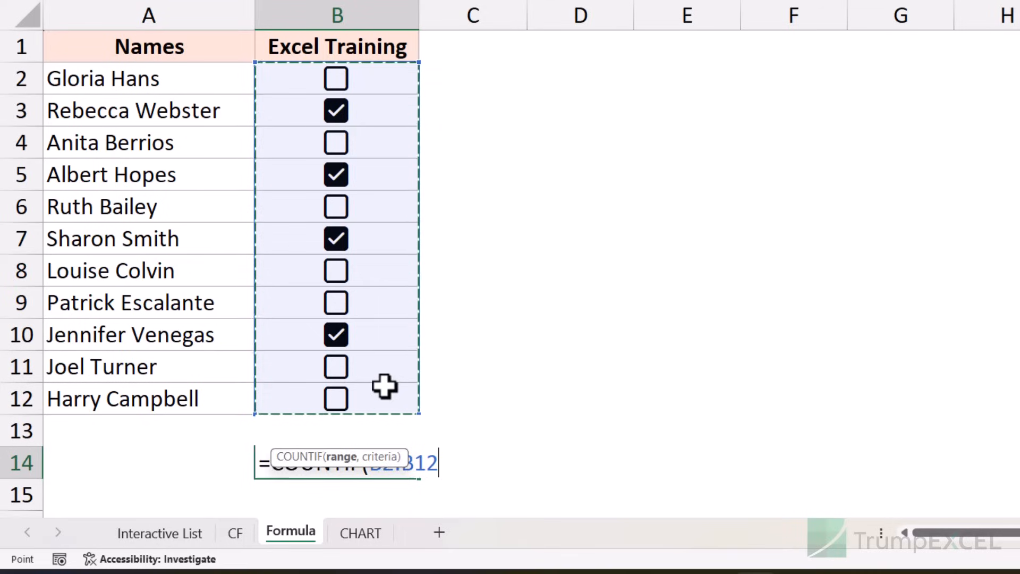
pyautogui.write(',')
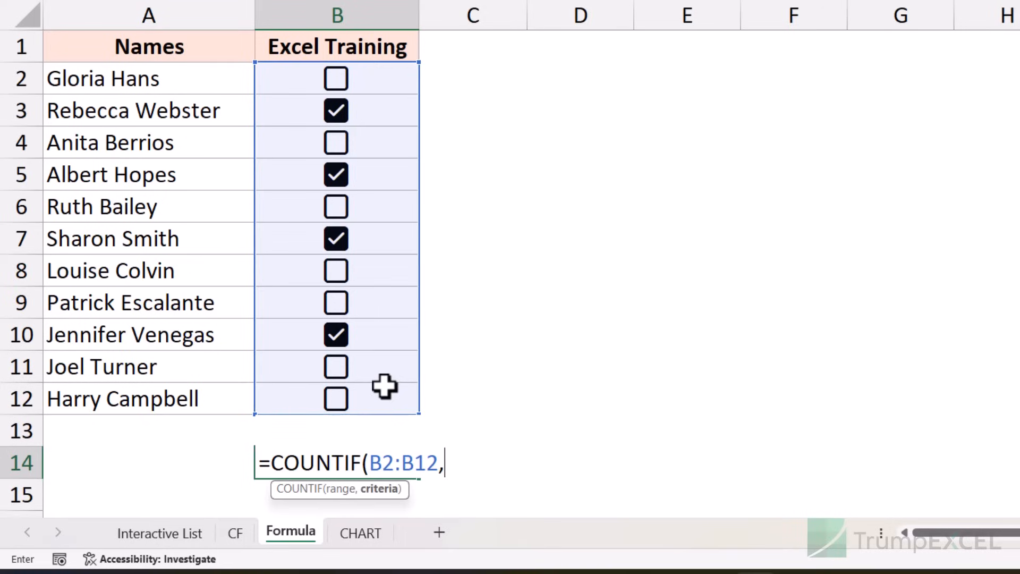
pyautogui.write('TRUE')
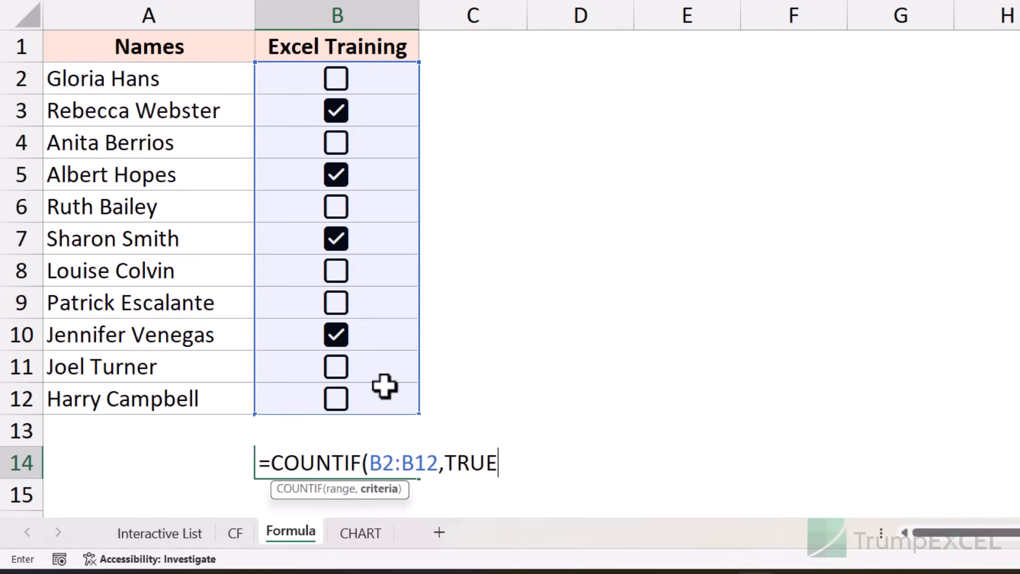
pyautogui.write(')')
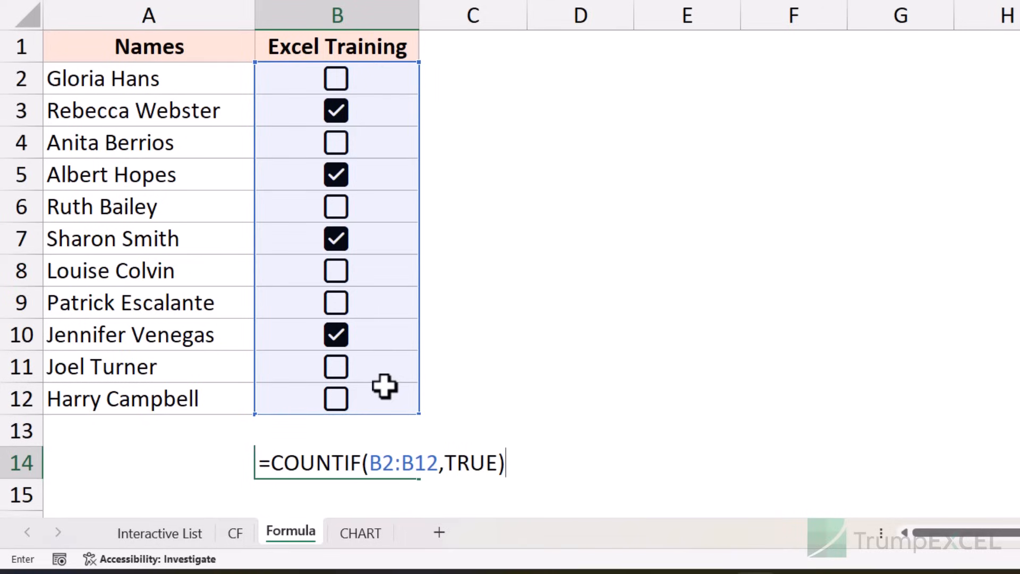
pyautogui.press('Return')
pyautogui.press('Up')
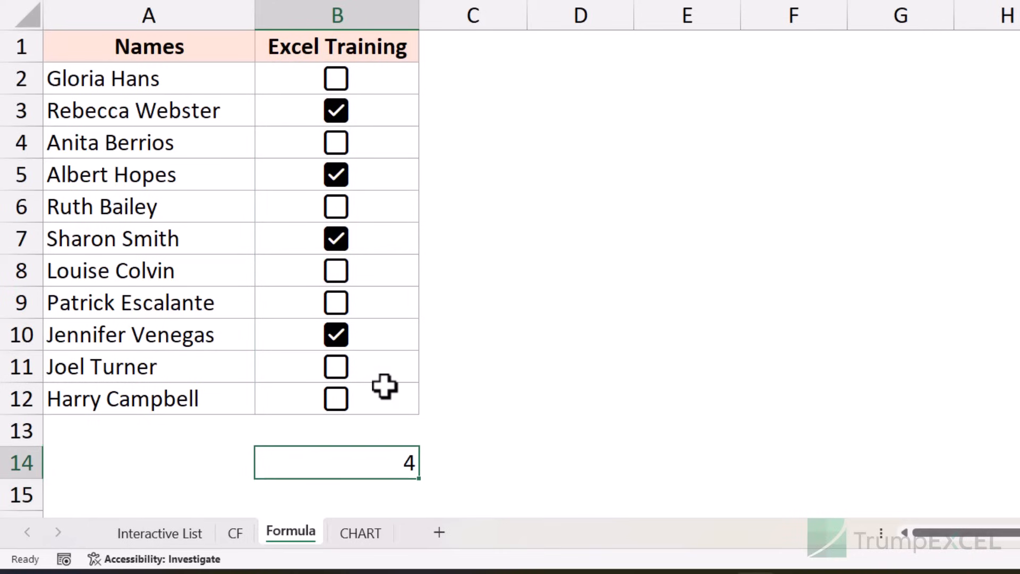
pyautogui.click(337, 143)
pyautogui.click(337, 271)
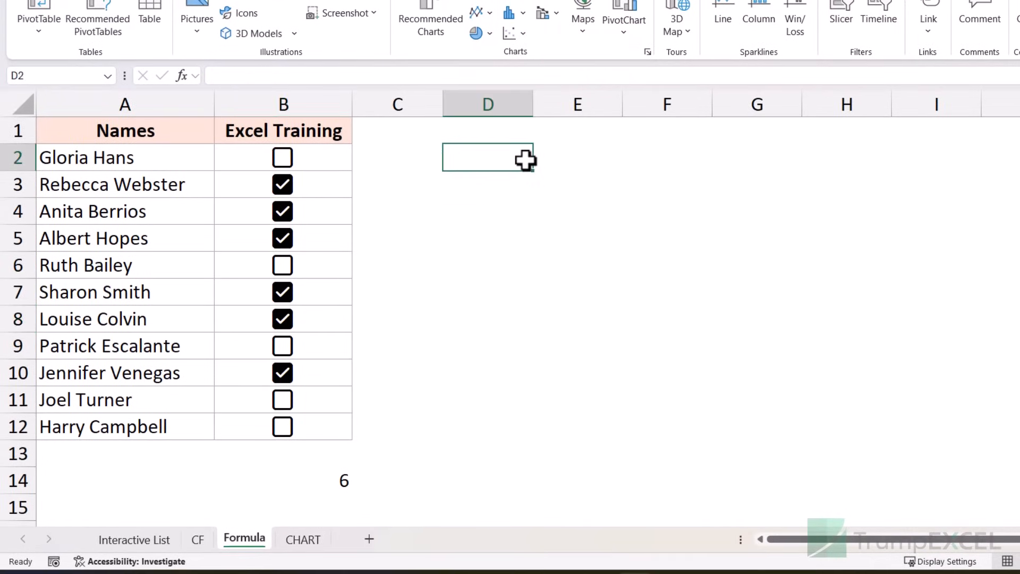
# - Enter =FILTER(A2:A12,B2:B12=FALSE) in D2 to list the names with unticked boxes, and fit column D's width to its contents
pyautogui.write('=filte')
pyautogui.press('Tab')
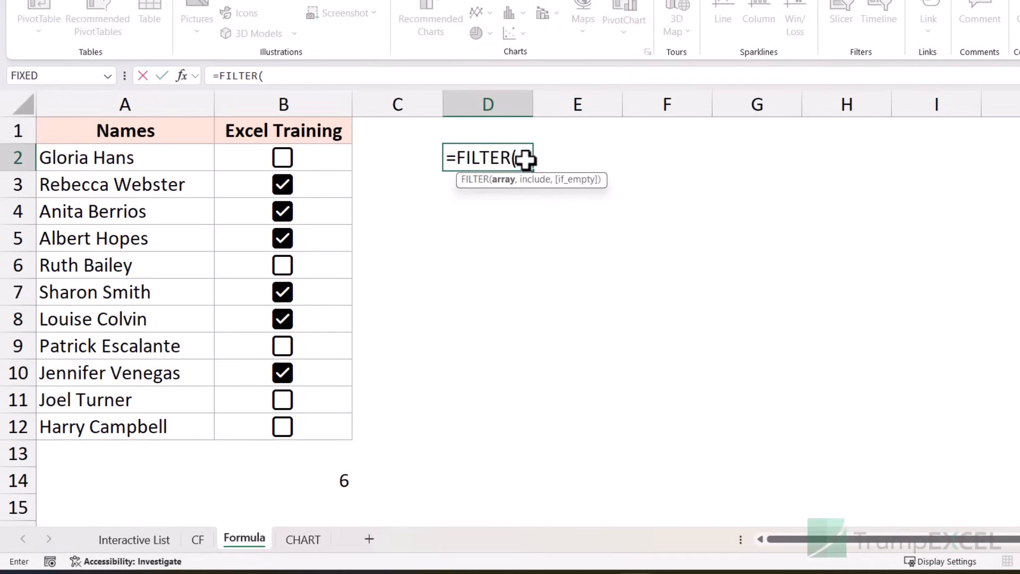
pyautogui.moveTo(171, 159); pyautogui.dragTo(172, 420)
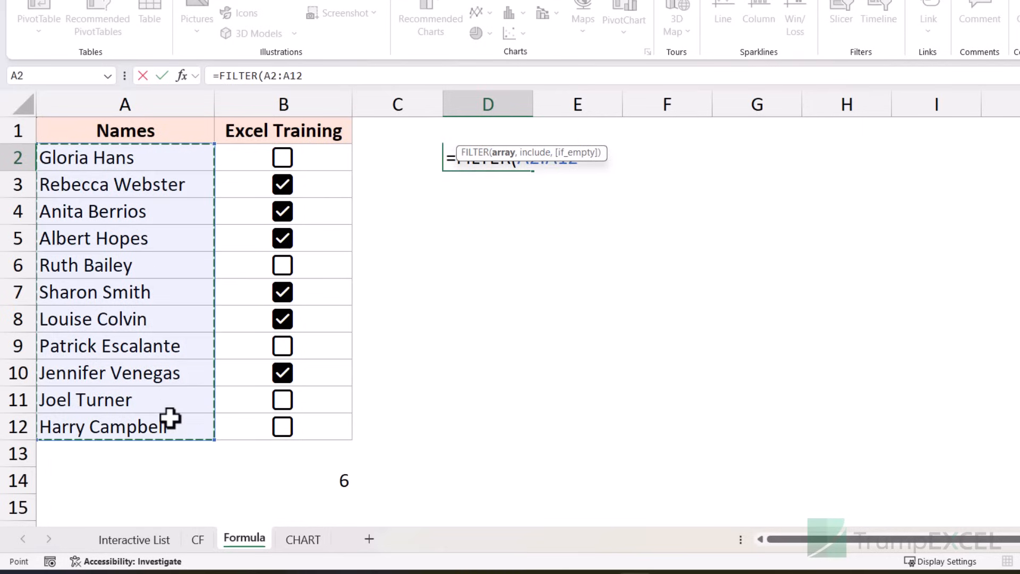
pyautogui.write(',')
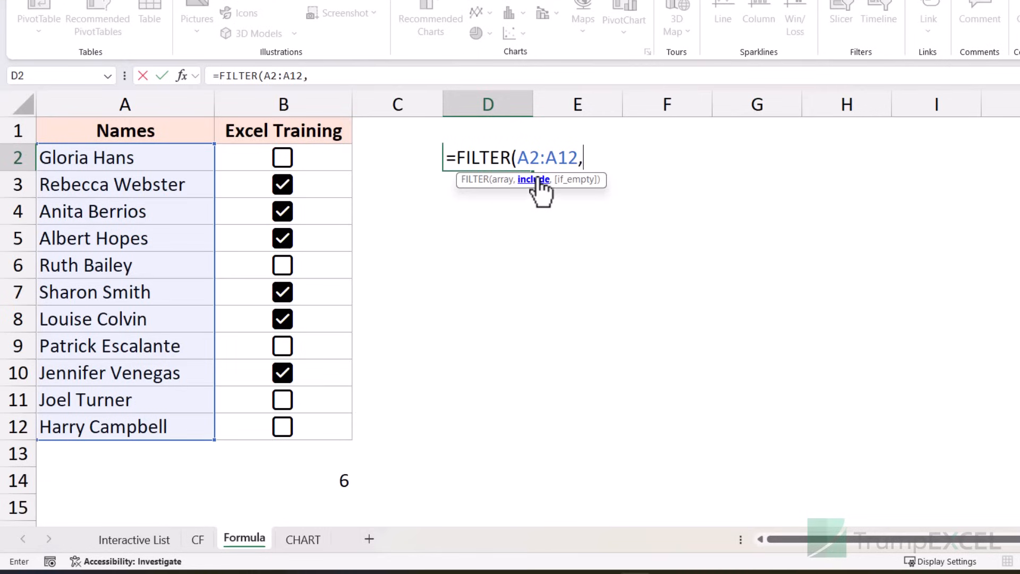
pyautogui.moveTo(340, 165); pyautogui.dragTo(314, 424)
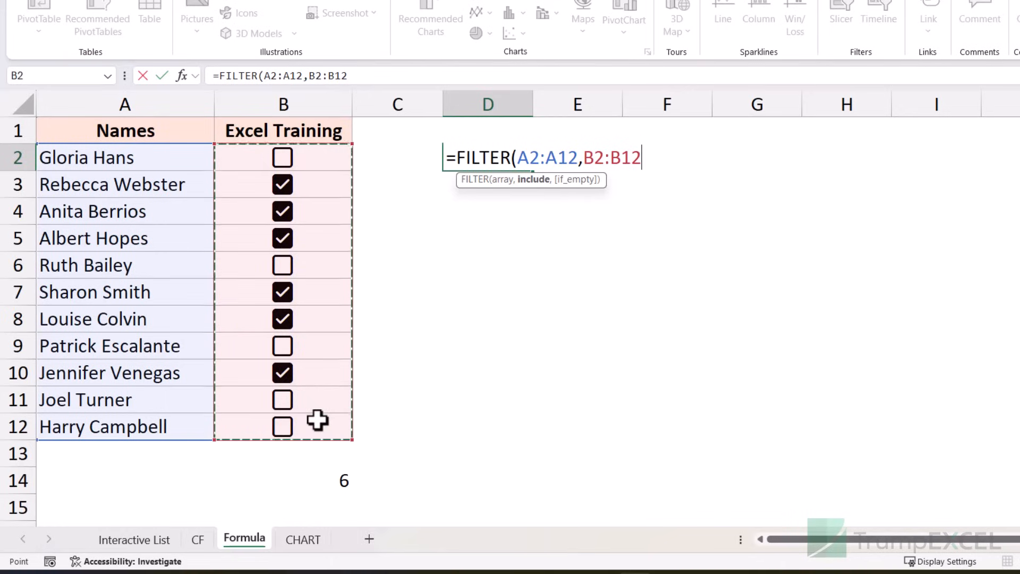
pyautogui.write('=')
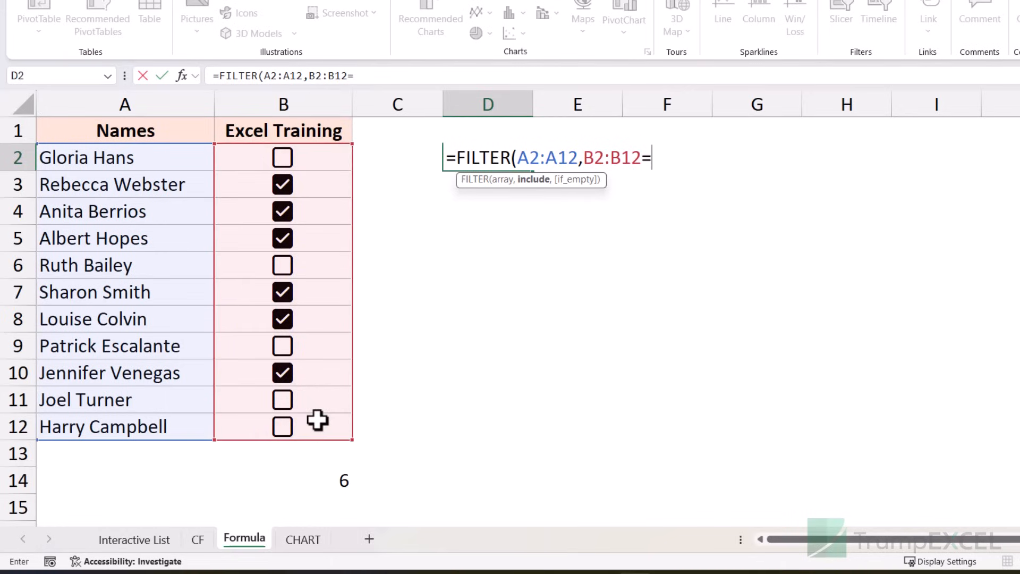
pyautogui.write('FALSE)')
pyautogui.press('Return')
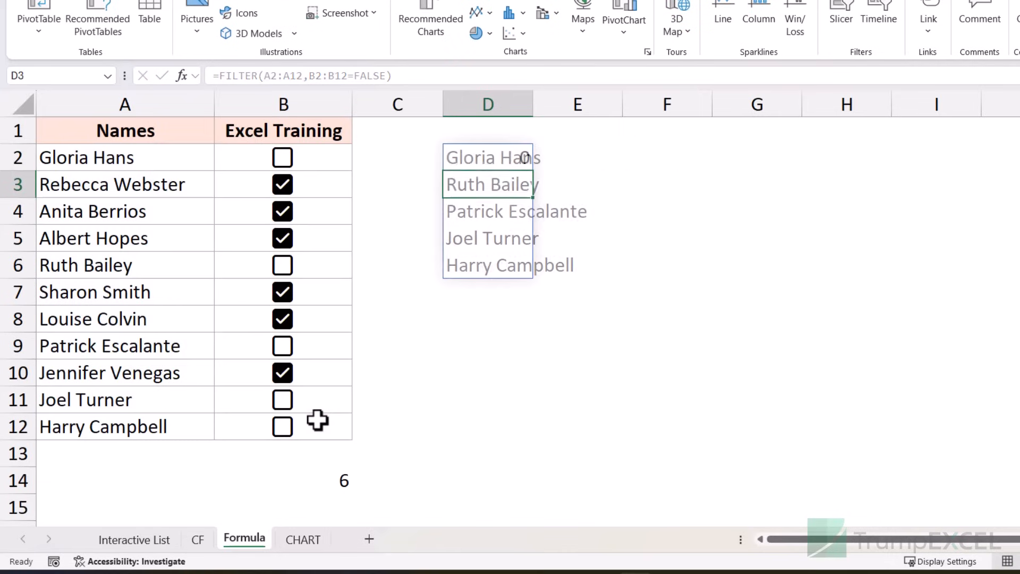
pyautogui.doubleClick(533, 104)
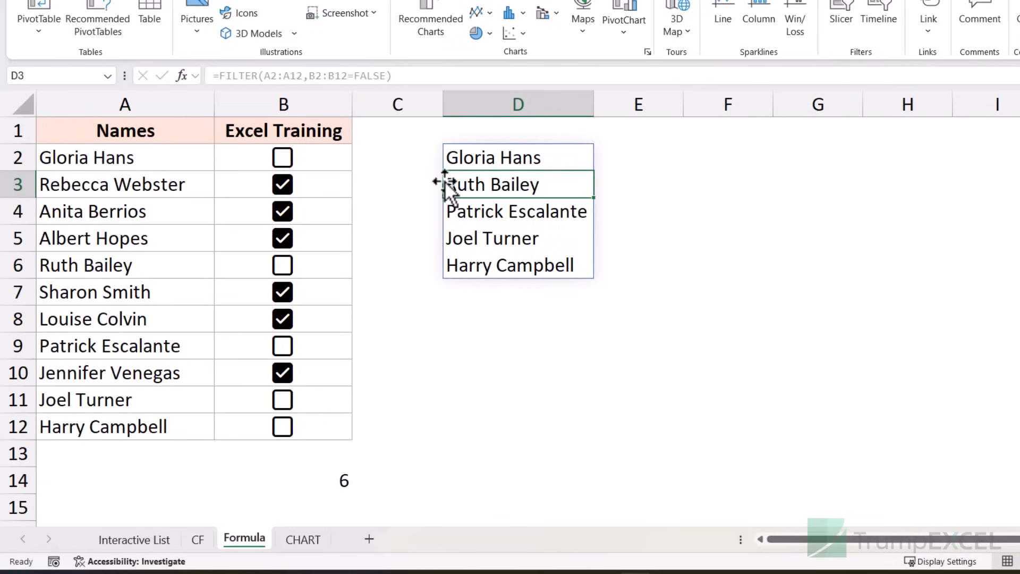
# - Compare the filtered names with the source list and untick the checkbox in B5 to test the FILTER formula
pyautogui.click(170, 265)
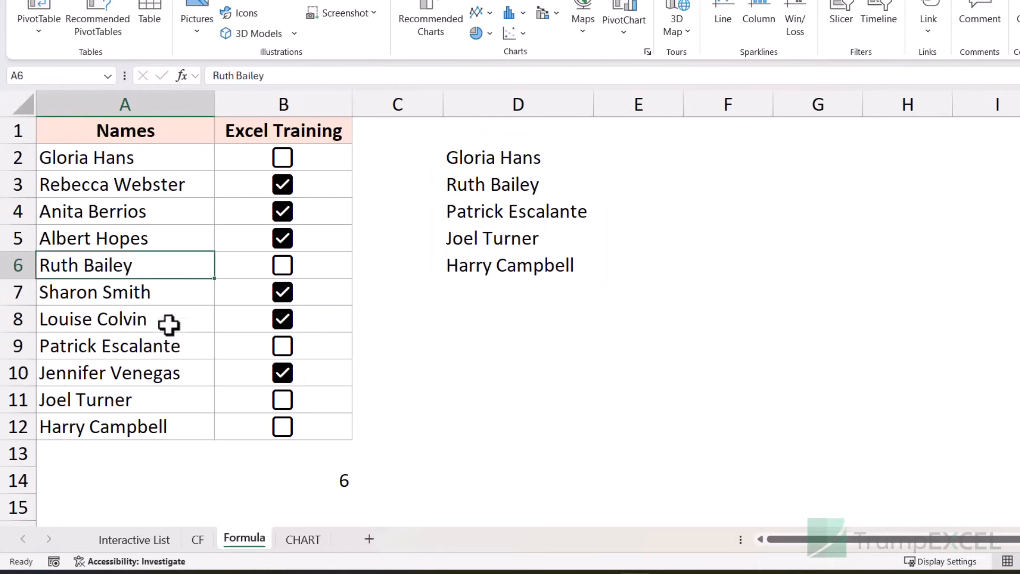
pyautogui.click(171, 346)
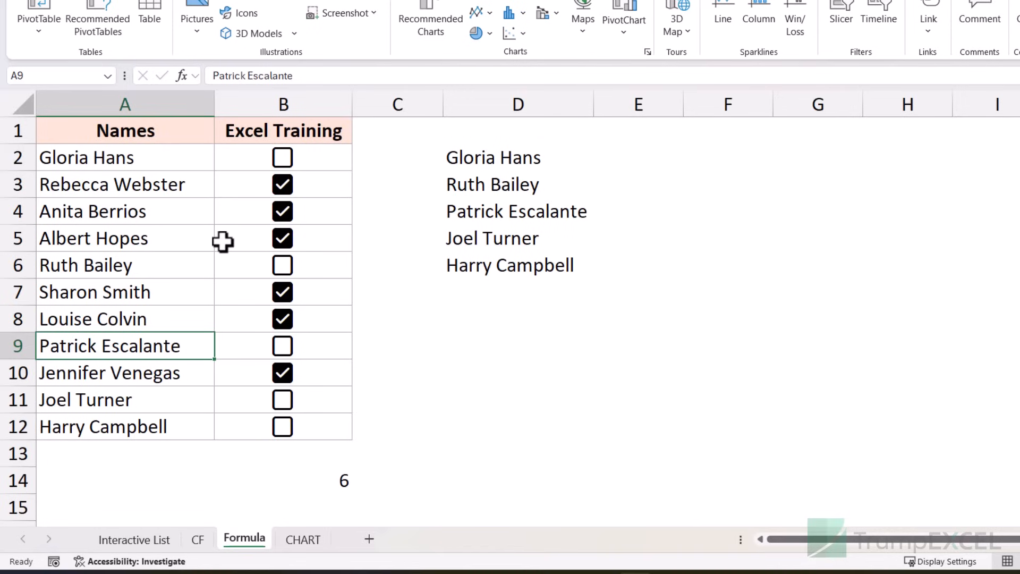
pyautogui.click(283, 240)
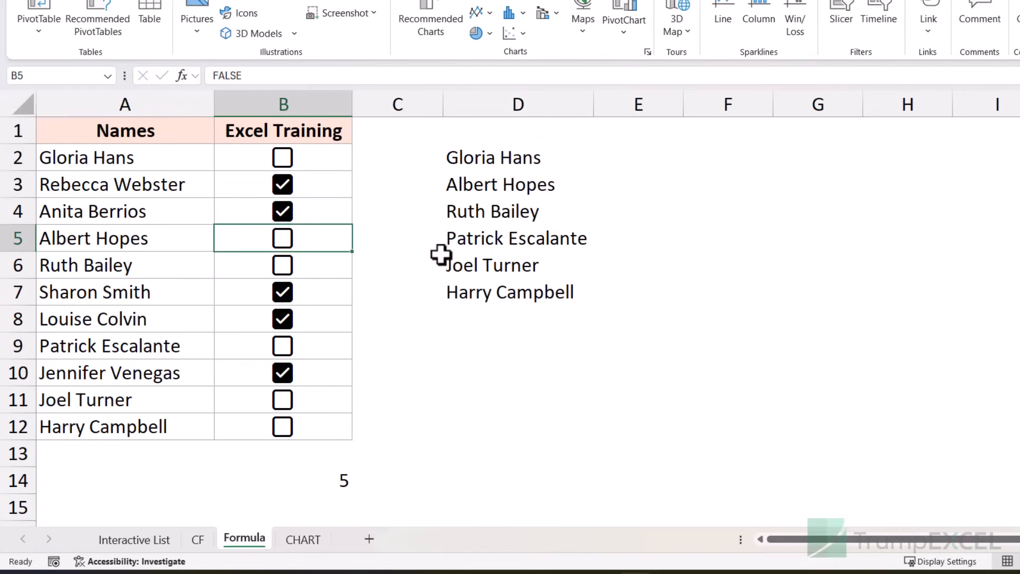
pyautogui.click(492, 180)
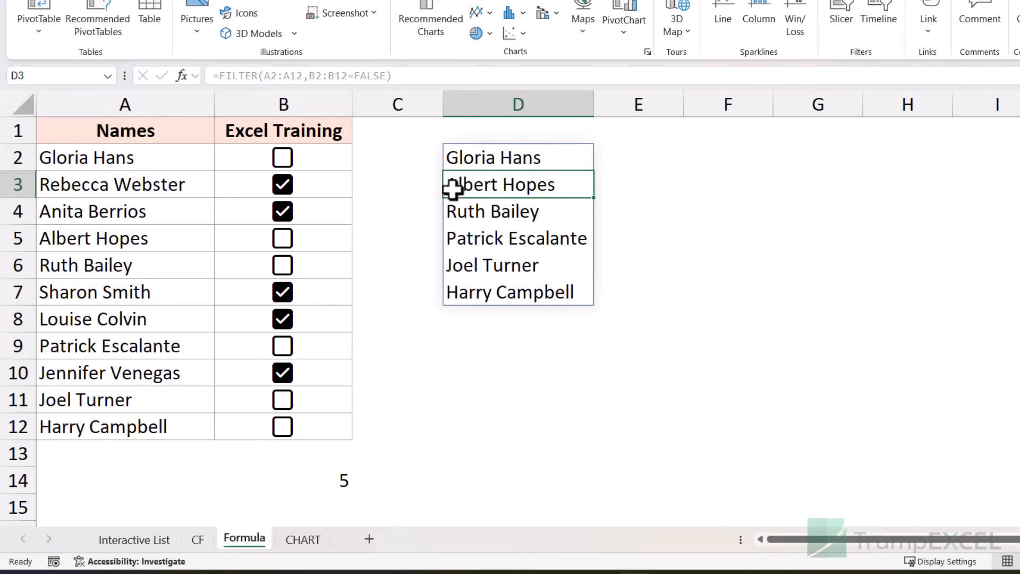
# - Change the condition in D2's FILTER formula to TRUE so it lists the names with ticked checkboxes
pyautogui.click(481, 158)
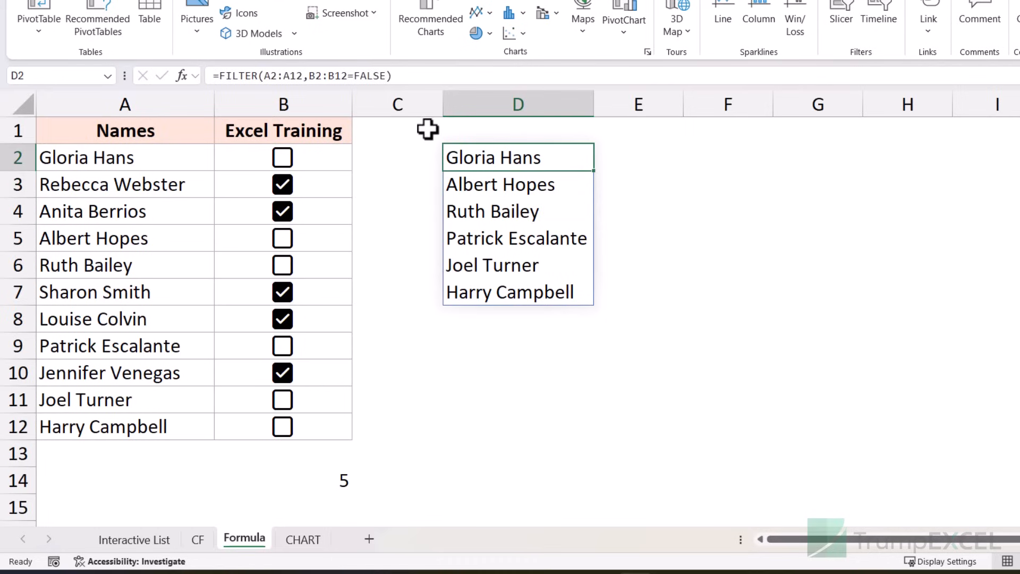
pyautogui.doubleClick(370, 75)
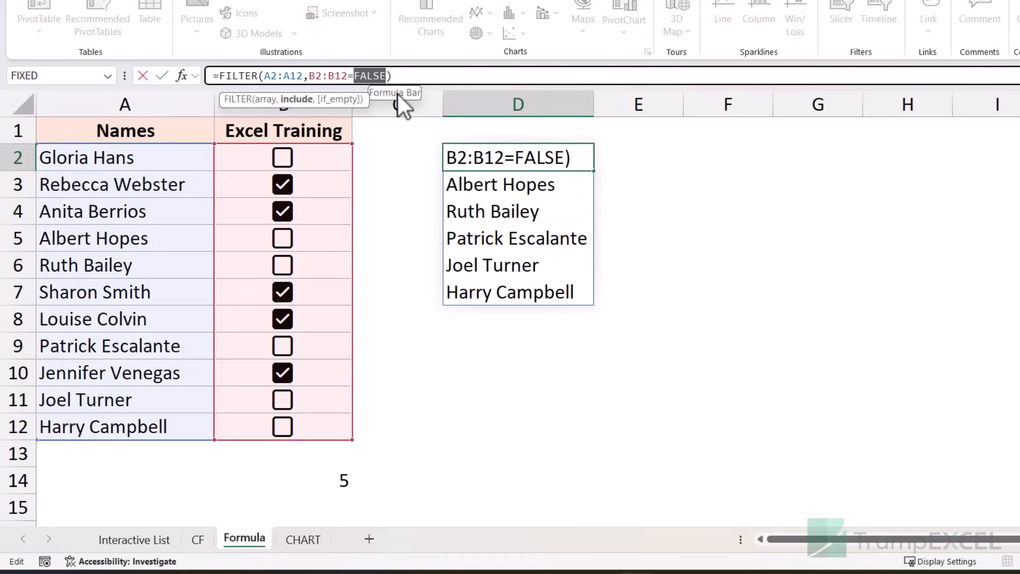
pyautogui.write('TRUE')
pyautogui.press('Return')
pyautogui.moveTo(529, 166); pyautogui.dragTo(518, 267)
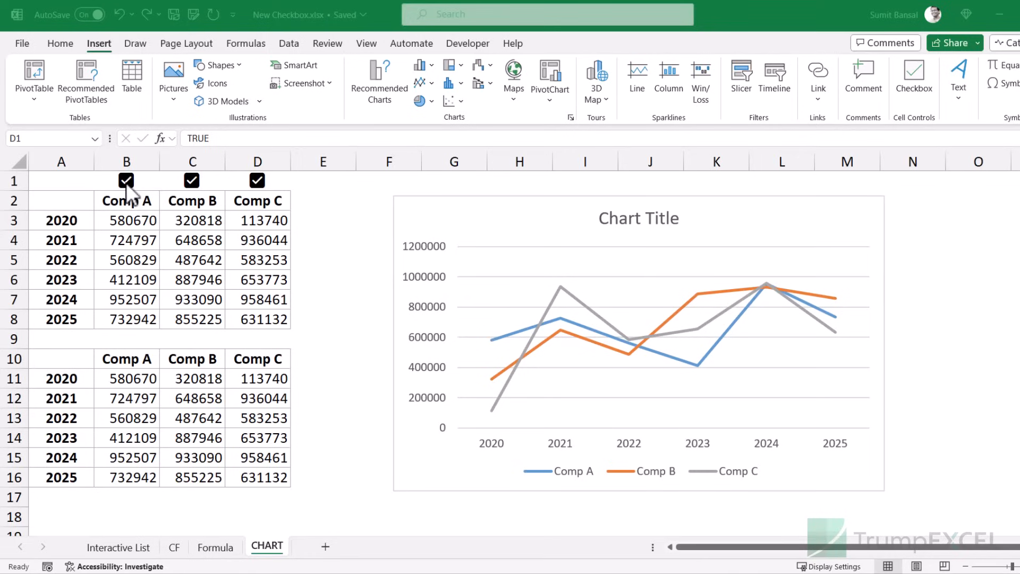
# - Test the interactive line chart on the CHART sheet by unticking the checkboxes in C1 and D1 and ticking C1 again
pyautogui.click(193, 181)
pyautogui.click(257, 182)
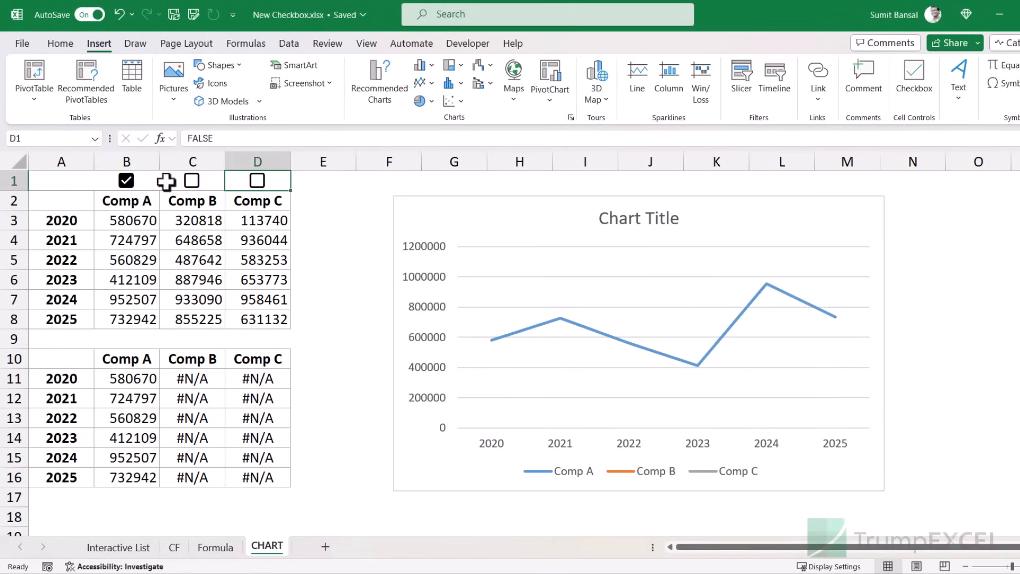
pyautogui.click(191, 181)
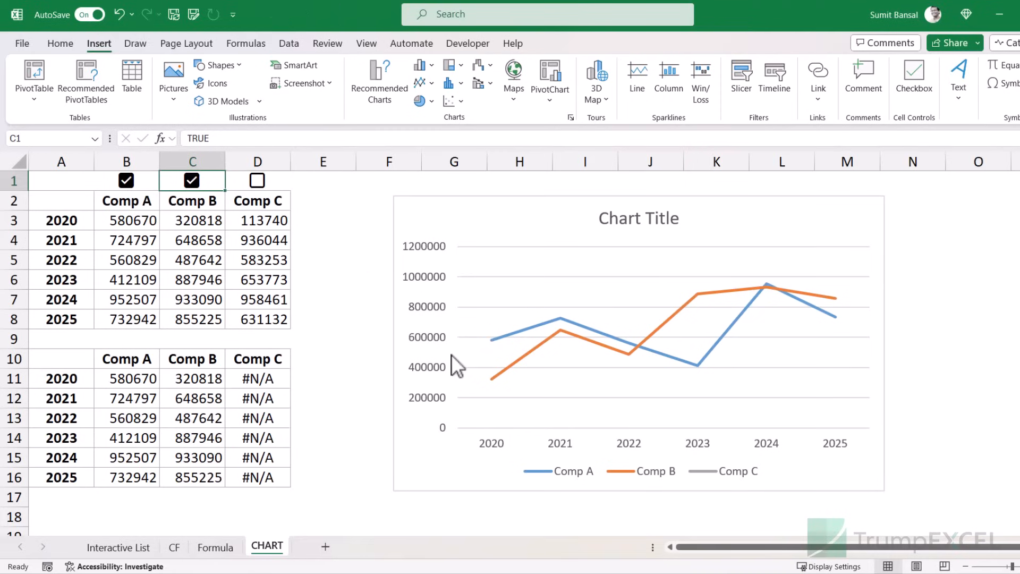
pyautogui.moveTo(559, 322)
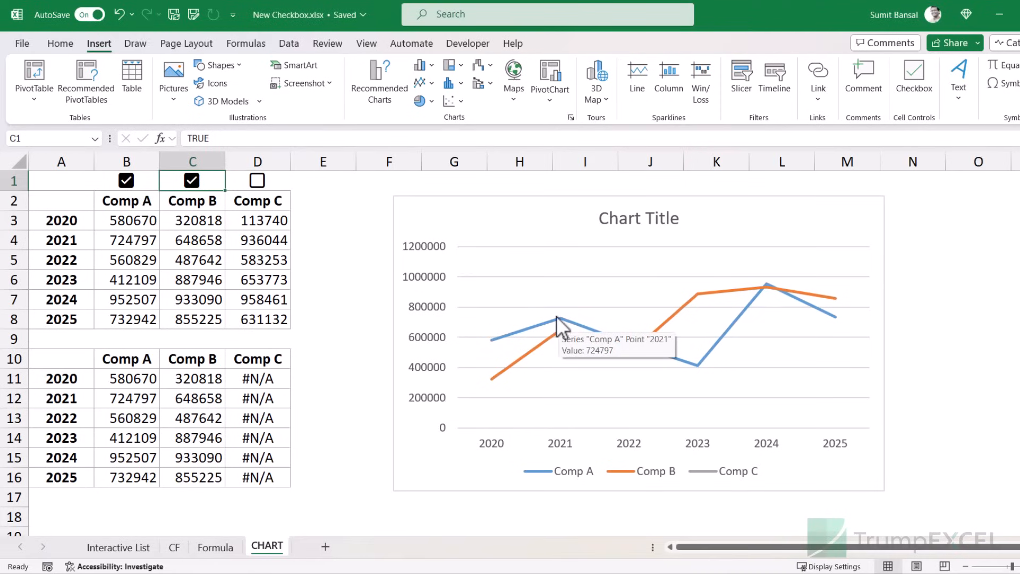
# - Delete the line chart and clear the contents of the second table in A10:D16
pyautogui.click(494, 197)
pyautogui.press('Delete')
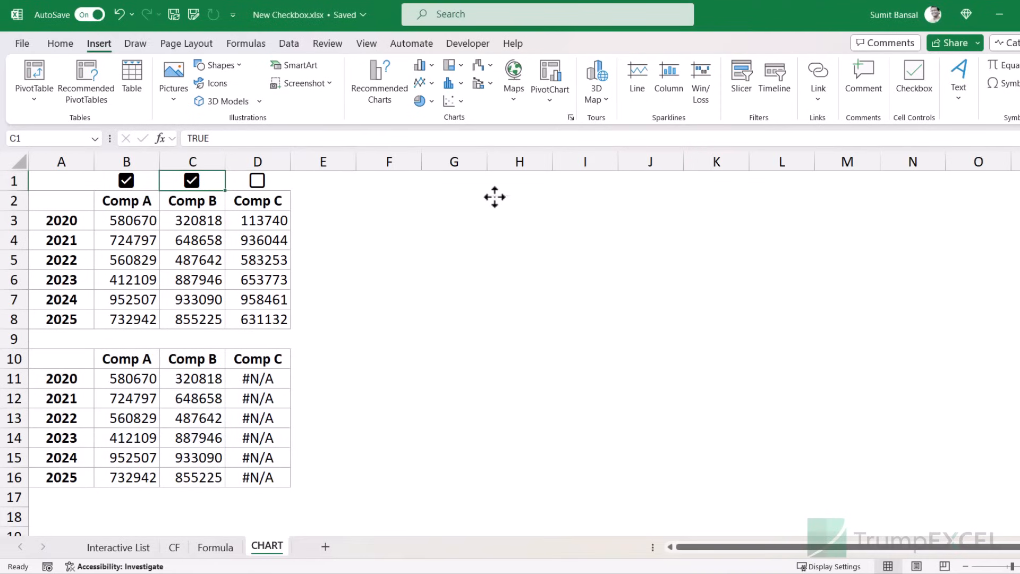
pyautogui.moveTo(59, 351); pyautogui.dragTo(285, 481)
pyautogui.press('Delete')
# - Remove the checkboxes from B1:D1 by clearing both their values and their cell formats
pyautogui.press('Up')
pyautogui.press('Up')
pyautogui.press('Up')
pyautogui.press('Up')
pyautogui.press('Up')
pyautogui.press('Up')
pyautogui.press('Up')
pyautogui.press('Up')
pyautogui.press('Up')
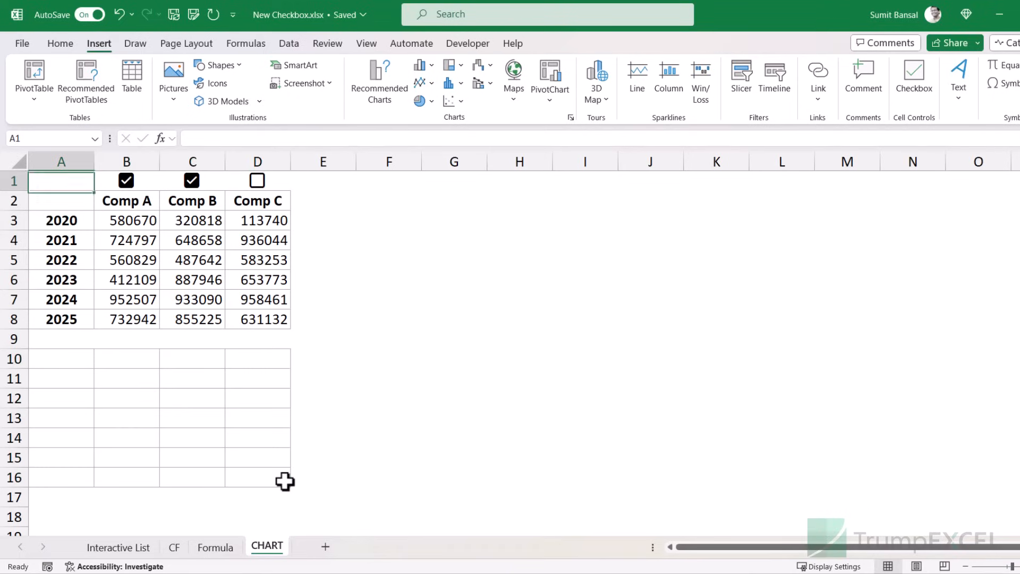
pyautogui.press('Right')
pyautogui.hotkey('shift', 'Right')
pyautogui.hotkey('shift', 'Right')
pyautogui.press('Delete')
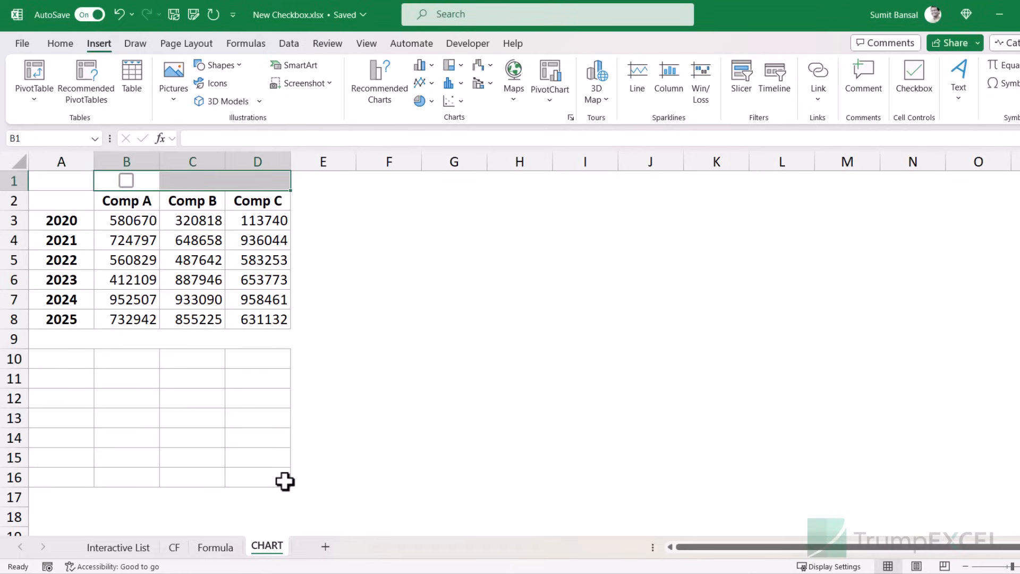
pyautogui.hotkey('alt', 'h')
pyautogui.press('e')
pyautogui.press('f')
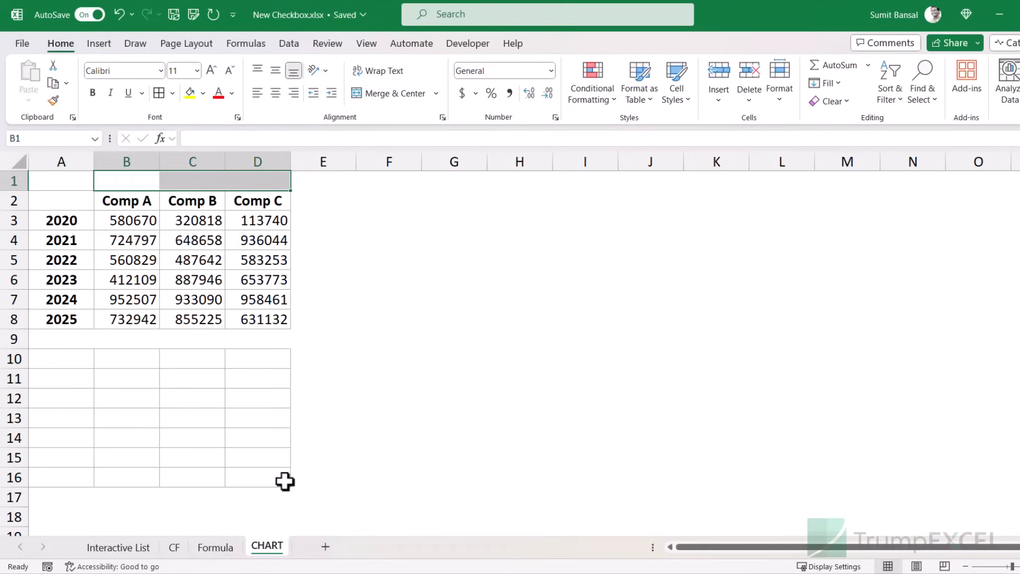
pyautogui.click(480, 415)
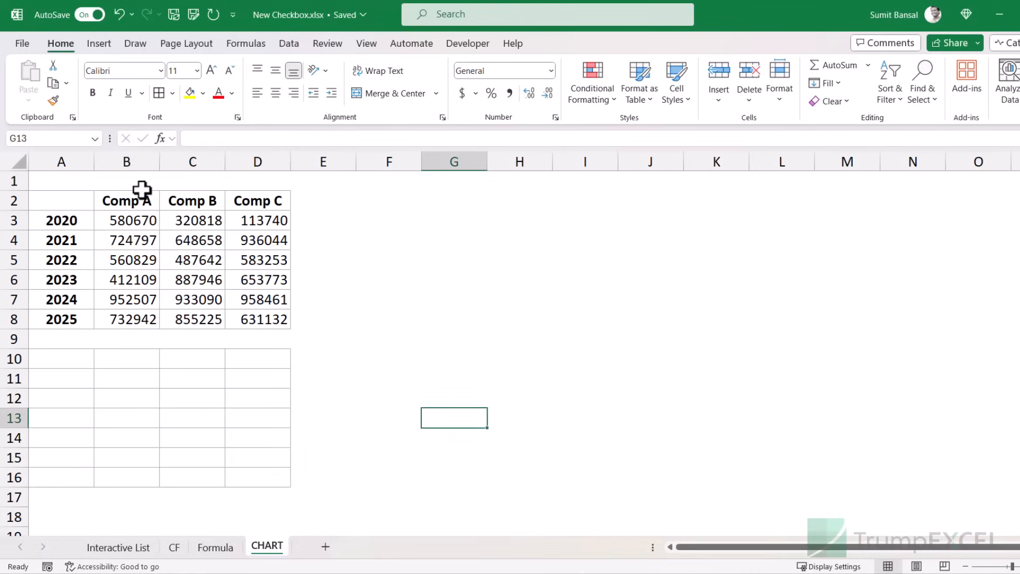
# - Insert checkboxes in B1:D1 above the company headers and tick the one in B1
pyautogui.moveTo(134, 183); pyautogui.dragTo(240, 181)
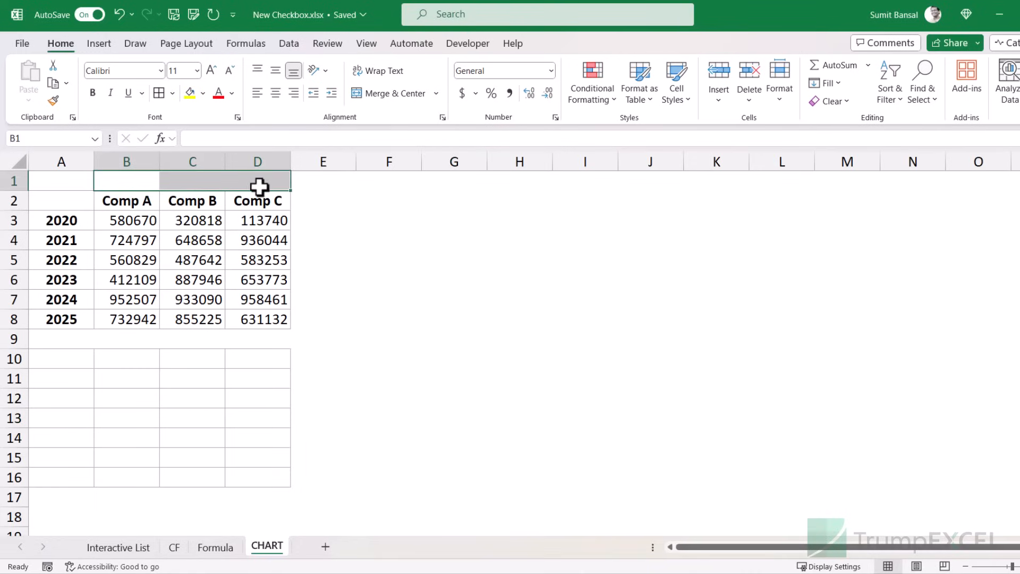
pyautogui.click(100, 45)
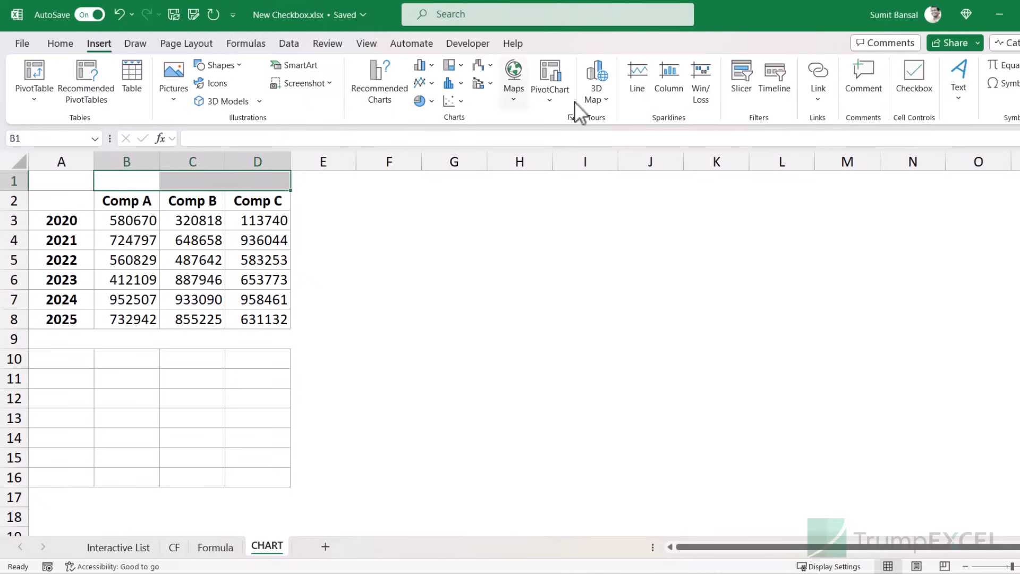
pyautogui.click(927, 80)
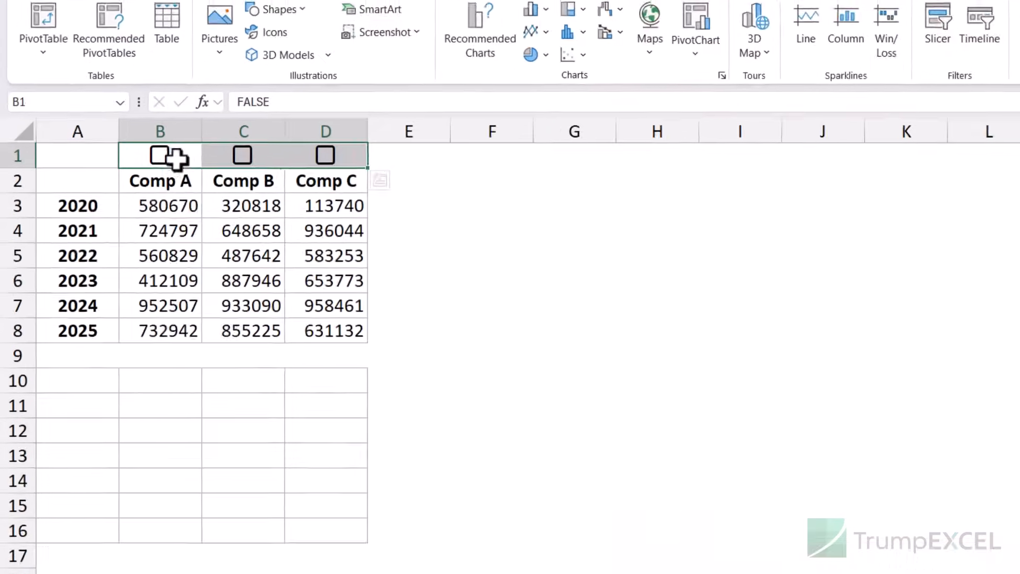
pyautogui.click(176, 144)
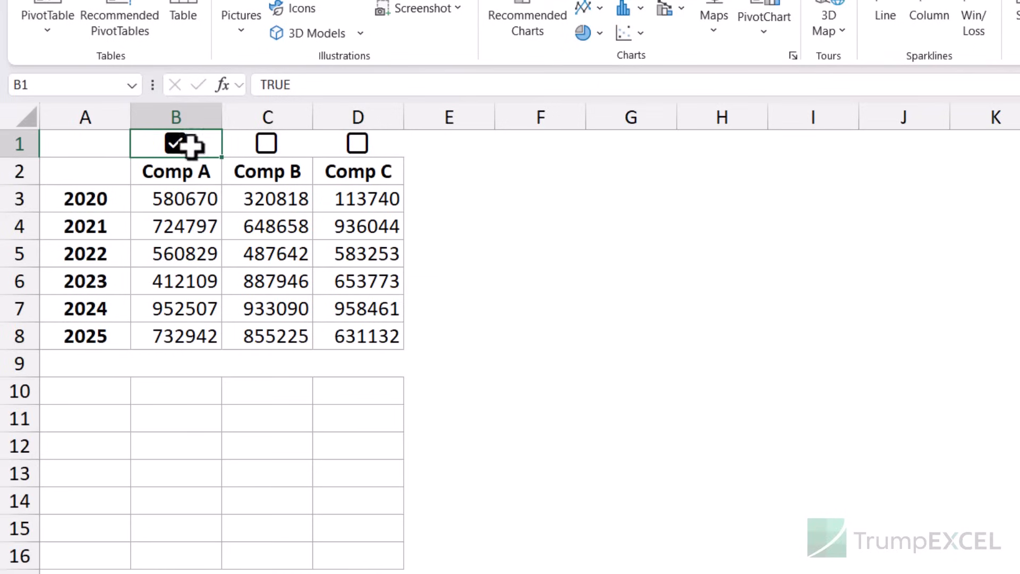
# - Toggle the checkbox in B1 off and on, leaving it unticked
pyautogui.click(177, 146)
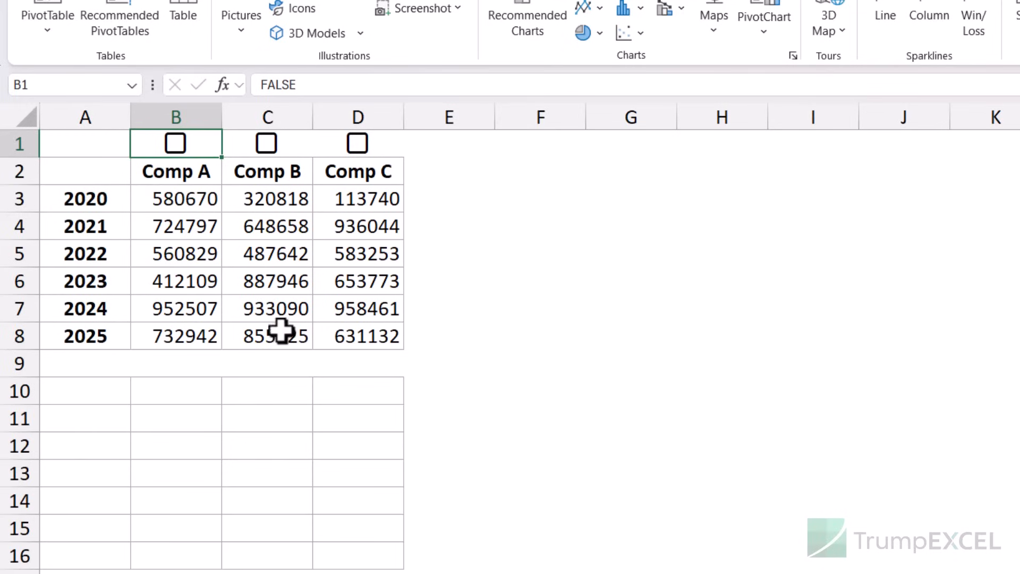
pyautogui.click(177, 148)
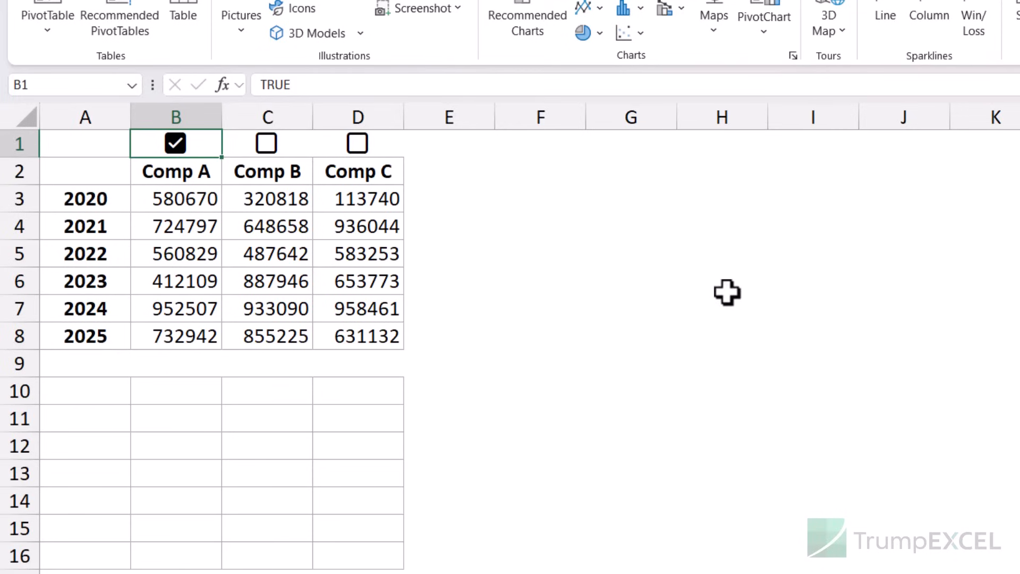
pyautogui.click(179, 149)
# - Copy the company table A2:D8 to A10 and clear the copied figures in B11:D16, keeping the headers and years
pyautogui.moveTo(101, 176); pyautogui.dragTo(356, 330)
pyautogui.hotkey('ctrl', 'c')
pyautogui.click(95, 394)
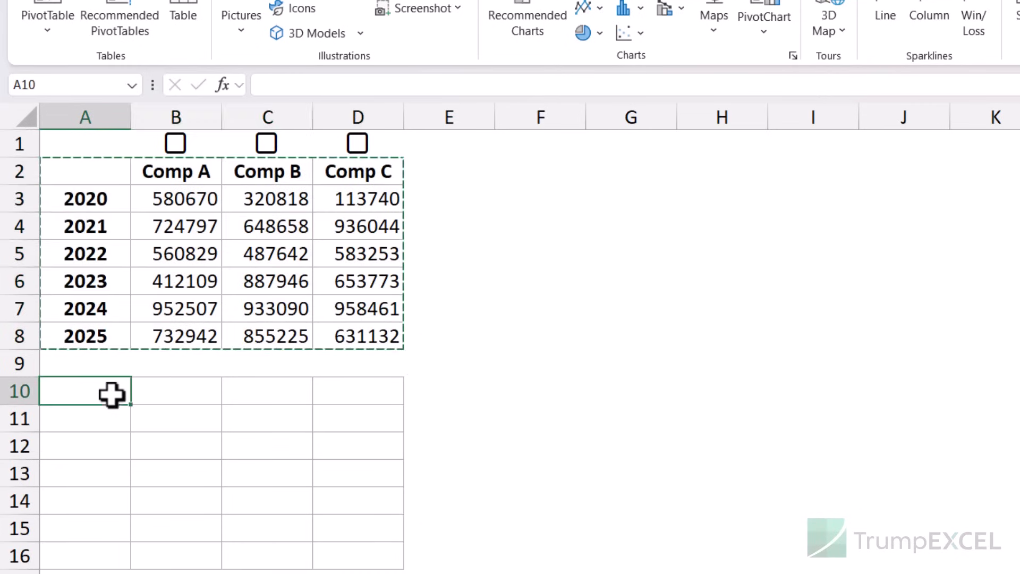
pyautogui.hotkey('ctrl', 'v')
pyautogui.moveTo(195, 421); pyautogui.dragTo(362, 545)
pyautogui.press('Delete')
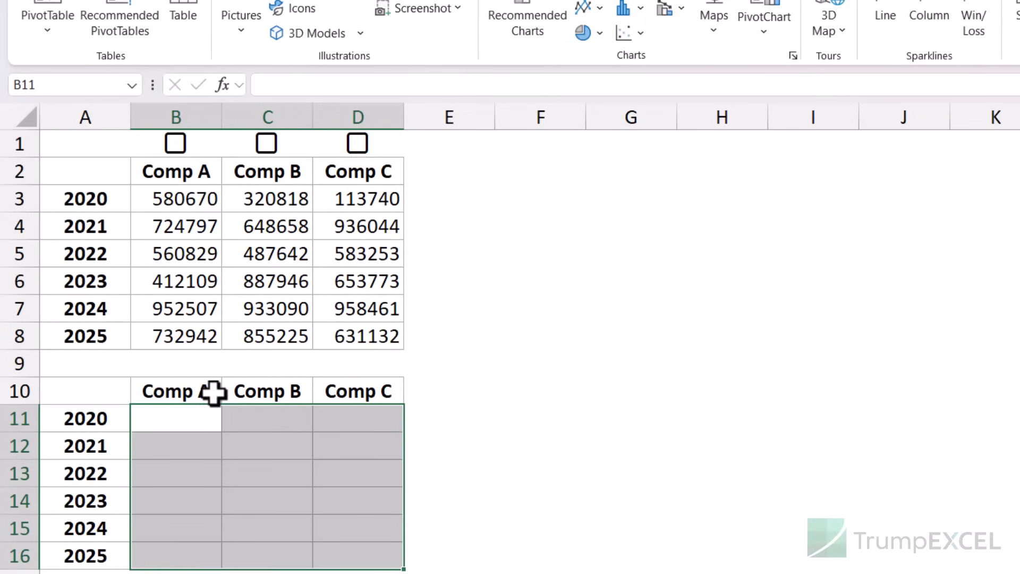
# - Enter the formula =IF(B$1,B3,NA()) in B11 with the row of the checkbox reference locked
pyautogui.click(198, 418)
pyautogui.write('=if')
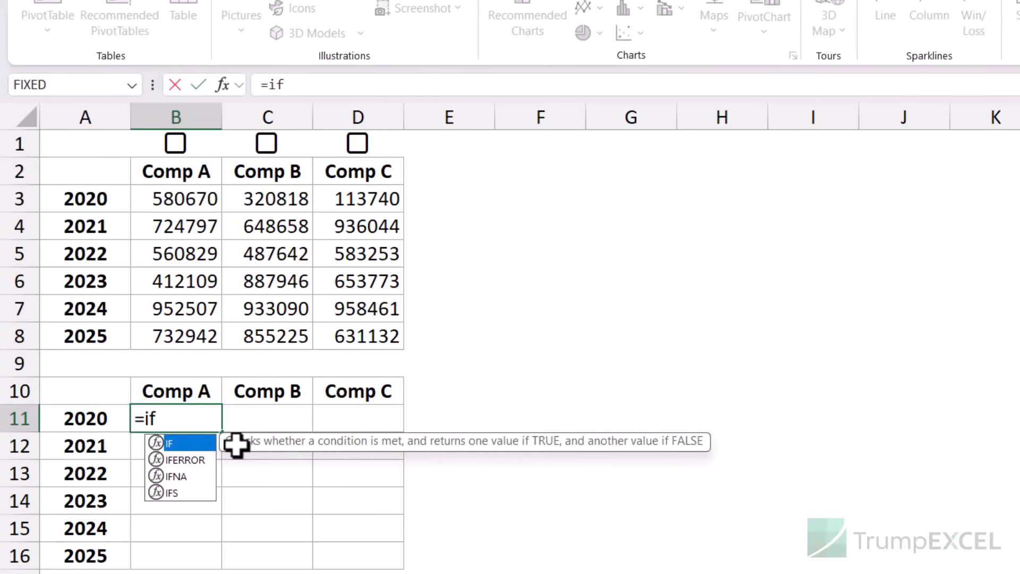
pyautogui.press('Tab')
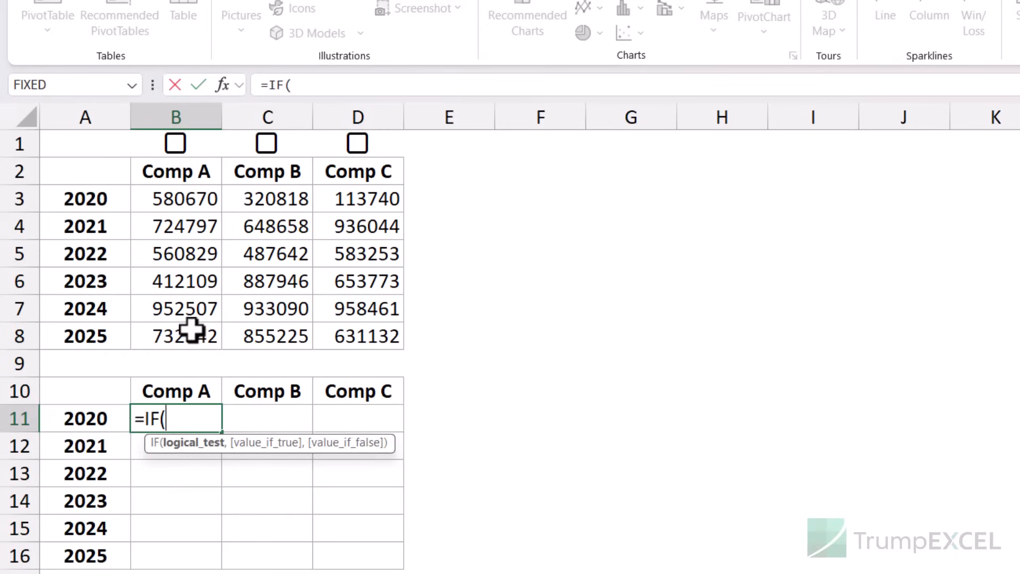
pyautogui.click(205, 142)
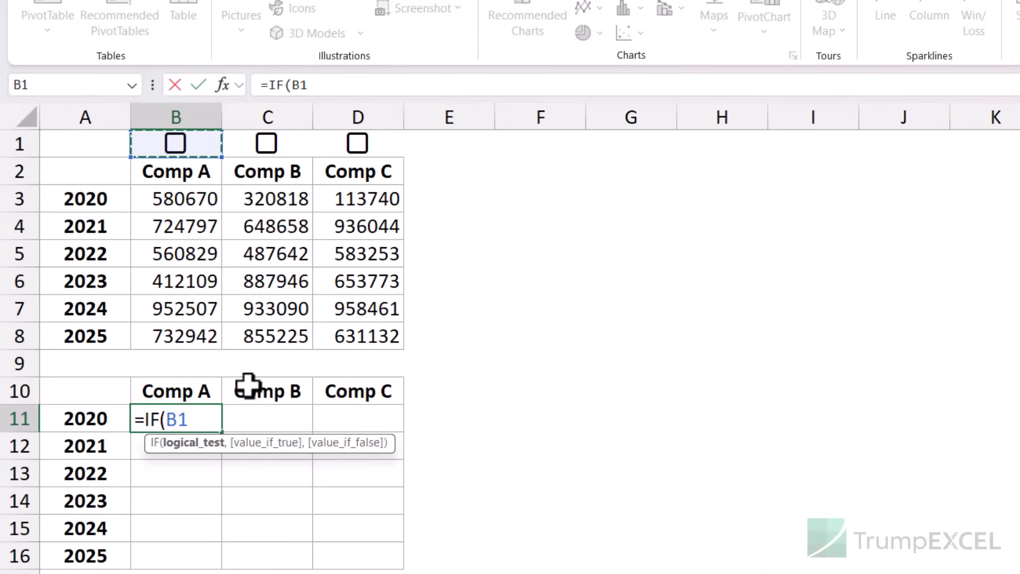
pyautogui.write(',')
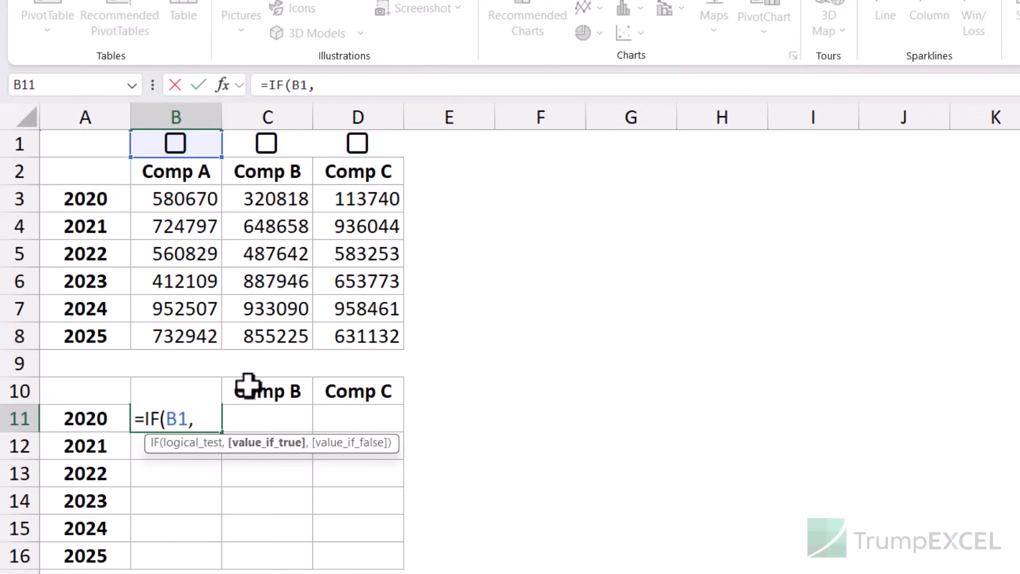
pyautogui.click(188, 201)
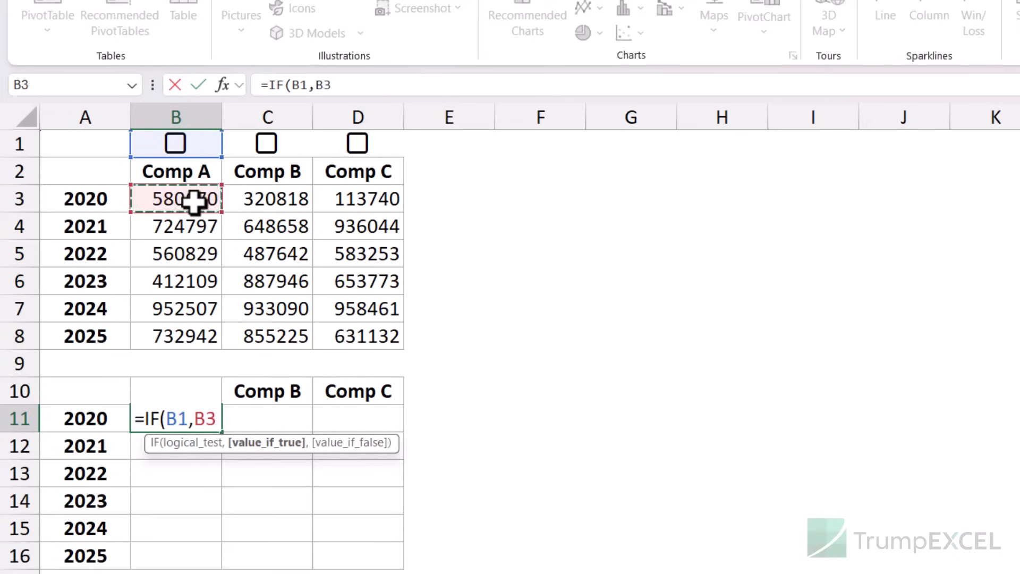
pyautogui.write(',NA())')
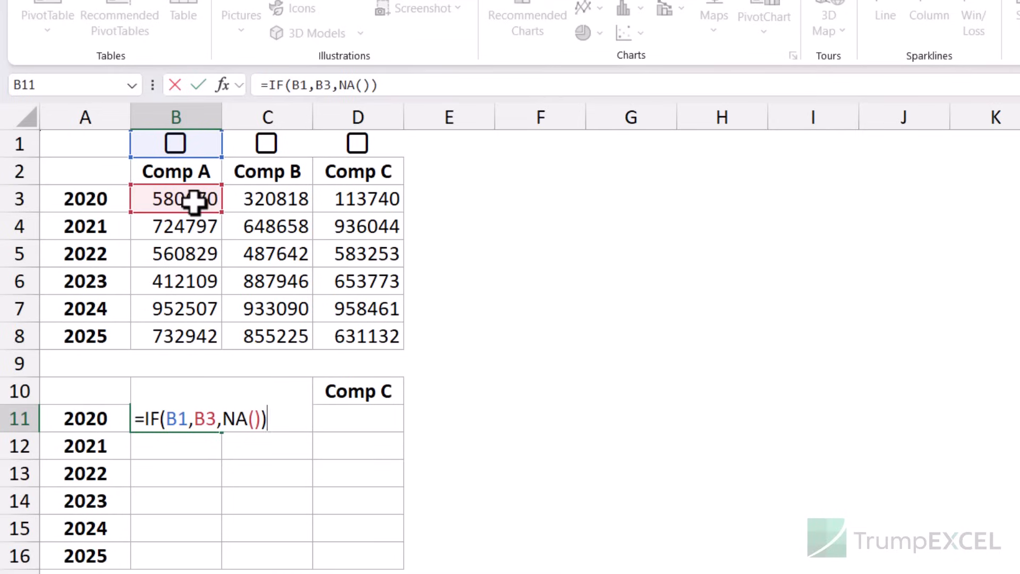
pyautogui.click(175, 420)
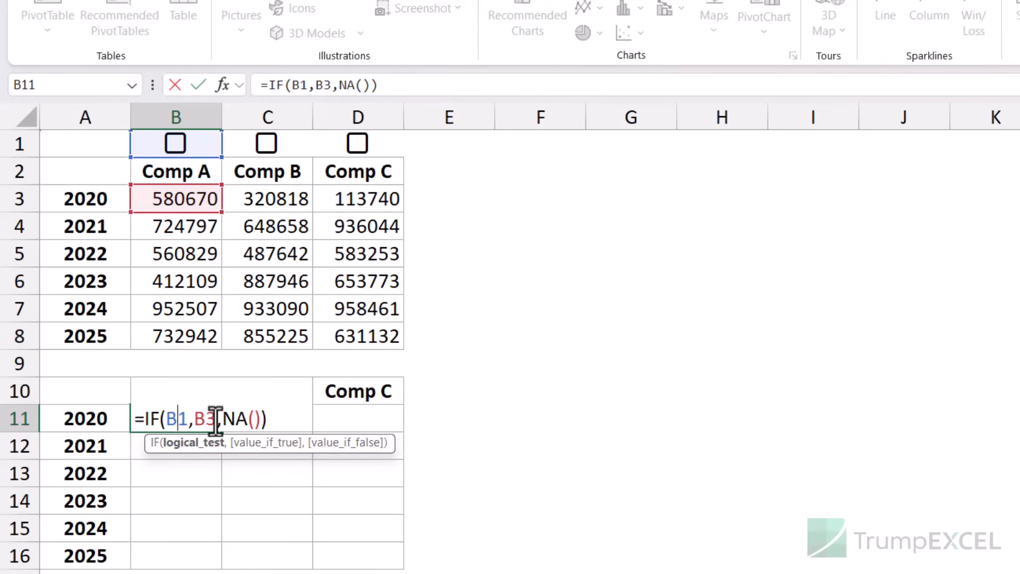
pyautogui.write('$')
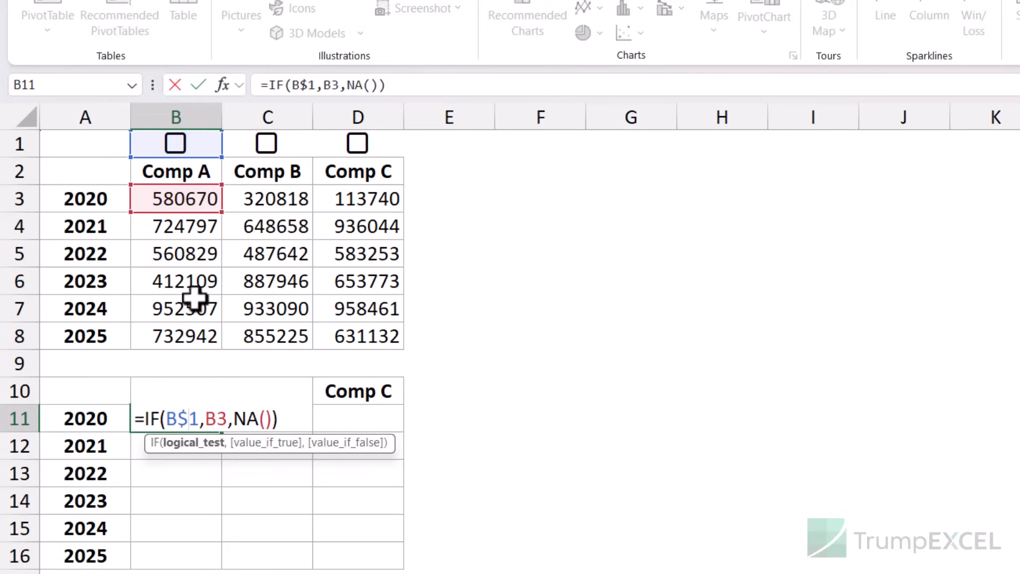
pyautogui.press('Return')
# - Copy the B11 formula across B11:D16 and tick the checkbox in B1 to test it
pyautogui.press('Up')
pyautogui.moveTo(222, 431); pyautogui.dragTo(372, 555)
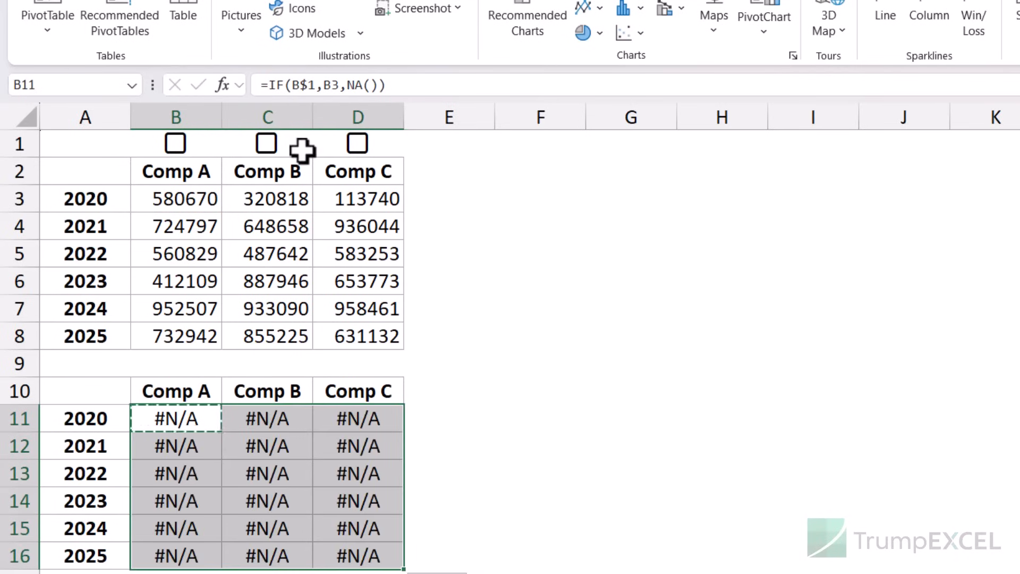
pyautogui.click(181, 148)
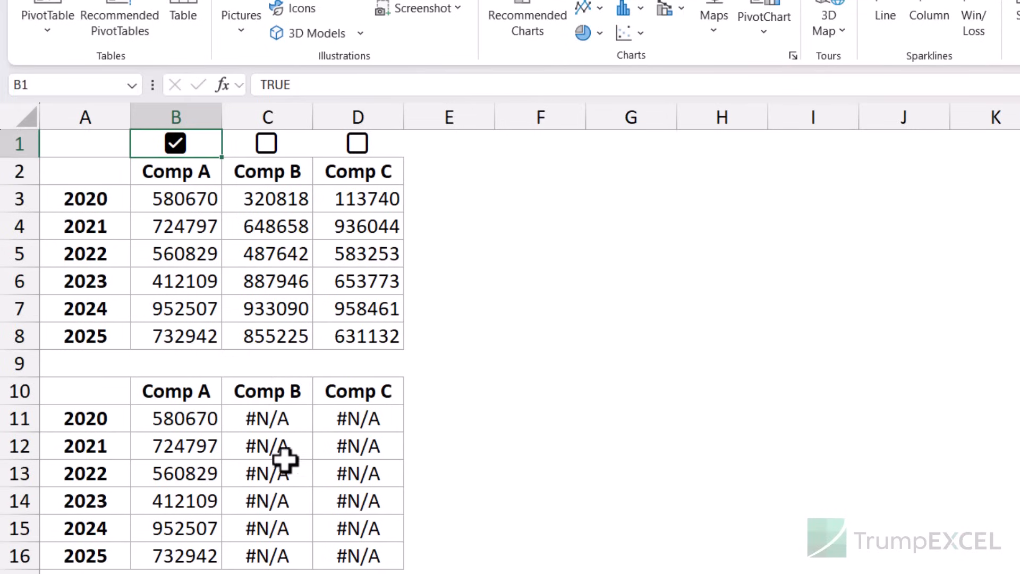
# - Insert a basic 2-D line chart from the second table A10:D16 and position it beside the tables
pyautogui.moveTo(108, 391); pyautogui.dragTo(305, 555)
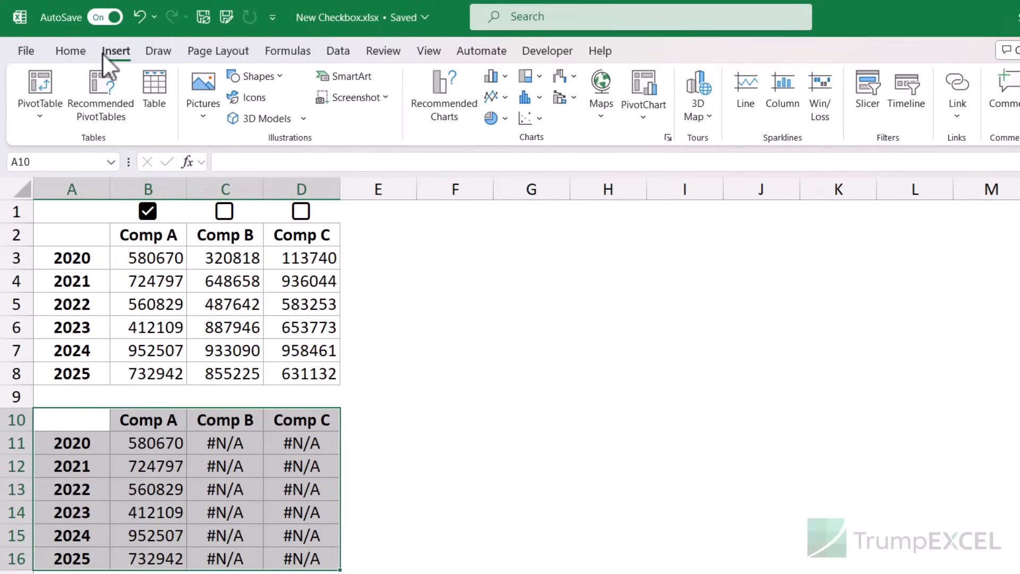
pyautogui.click(506, 99)
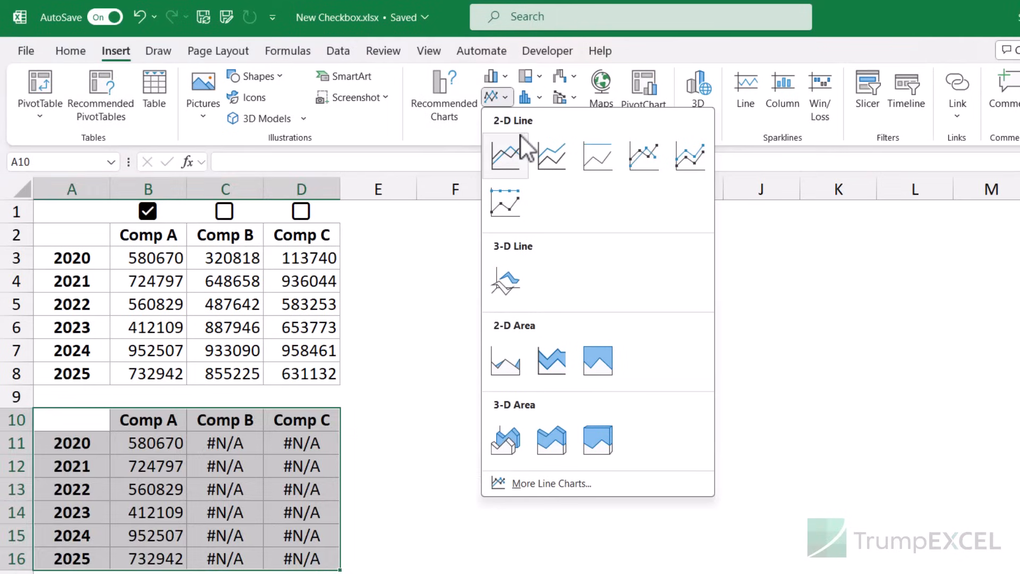
pyautogui.click(509, 154)
pyautogui.moveTo(536, 239); pyautogui.dragTo(597, 220)
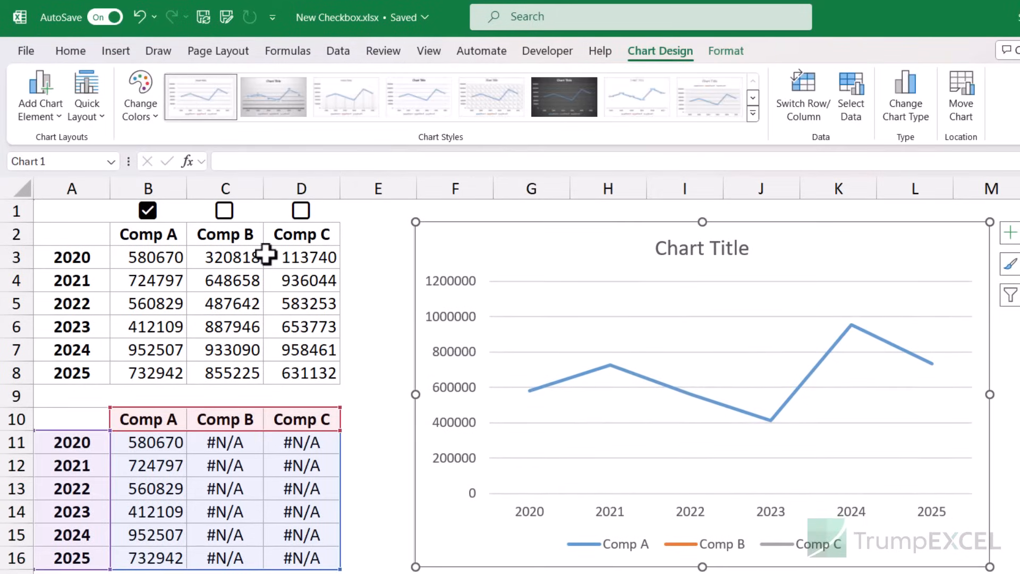
# - Tick the checkbox in C1 to add Comp B to the chart and select its values in C11:C16
pyautogui.click(223, 213)
pyautogui.moveTo(239, 444); pyautogui.dragTo(219, 554)
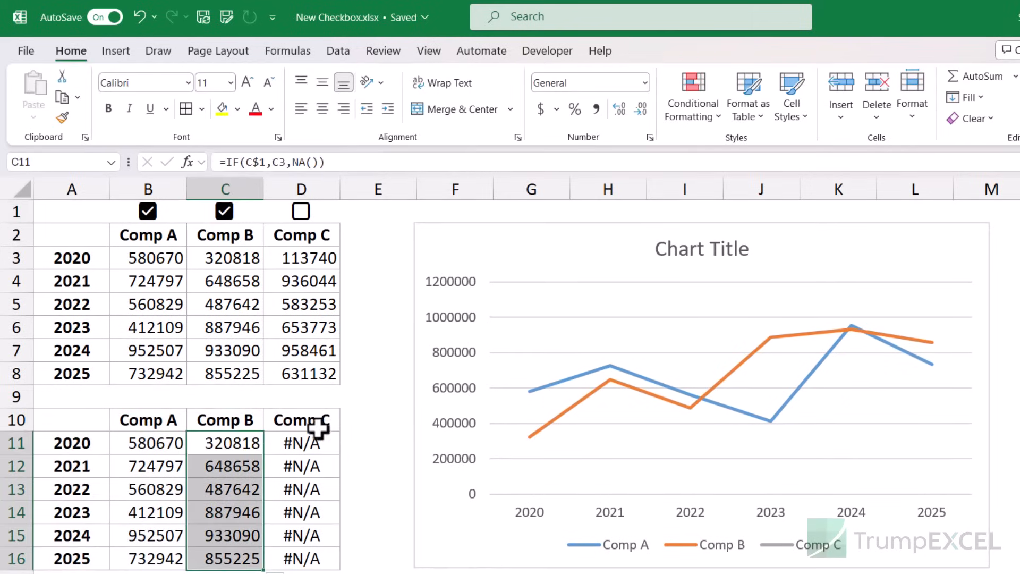